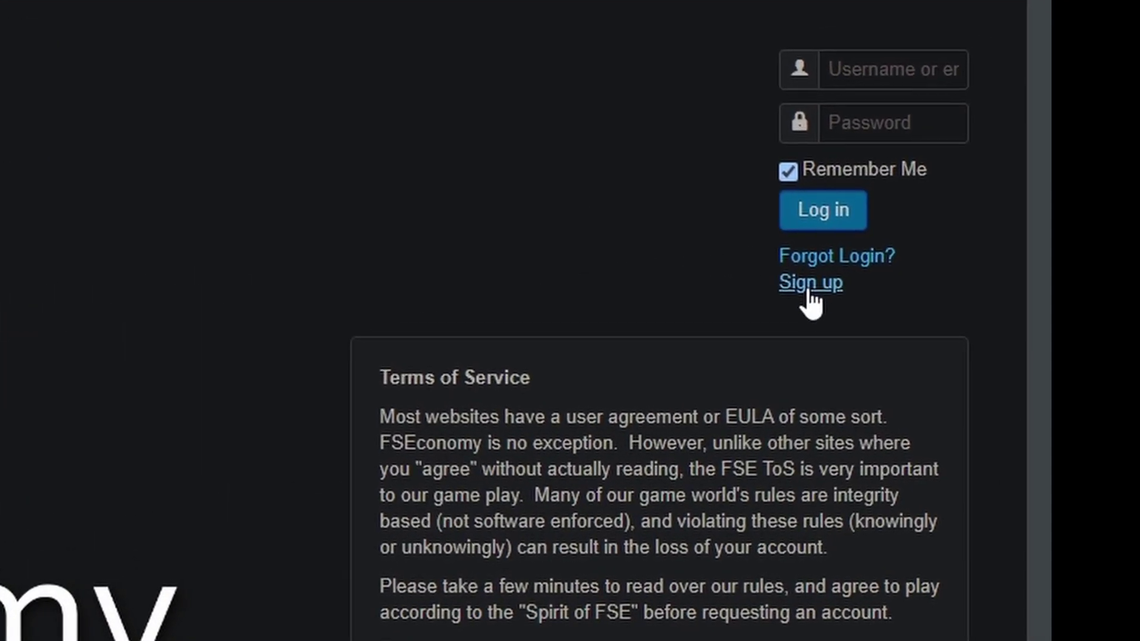
click(868, 259)
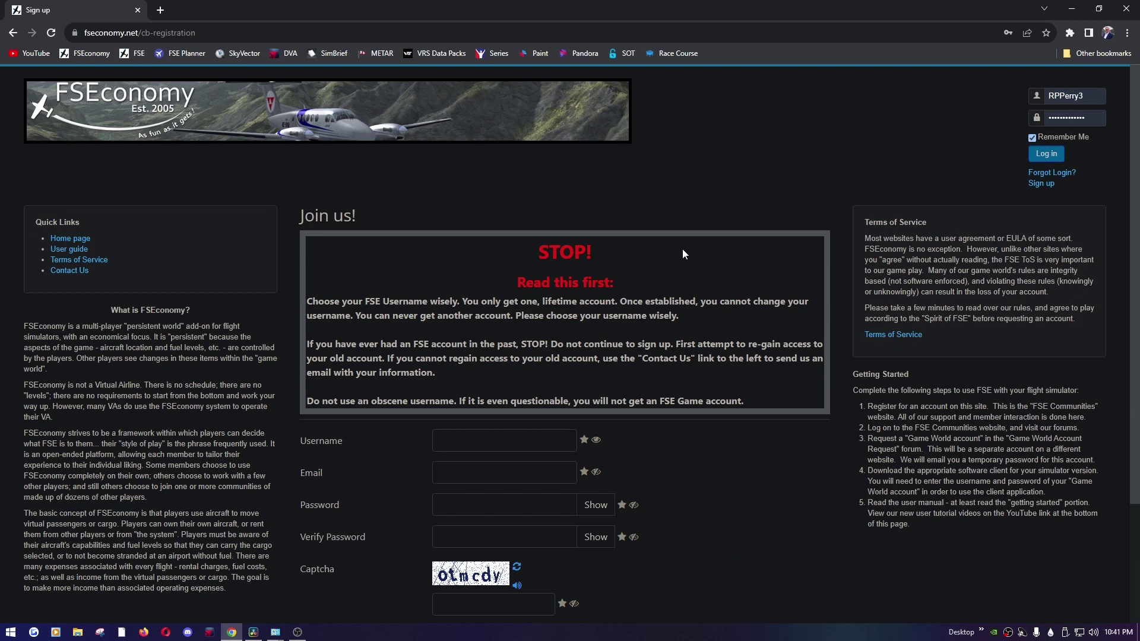
scroll(682, 252, down, 3)
click(464, 315)
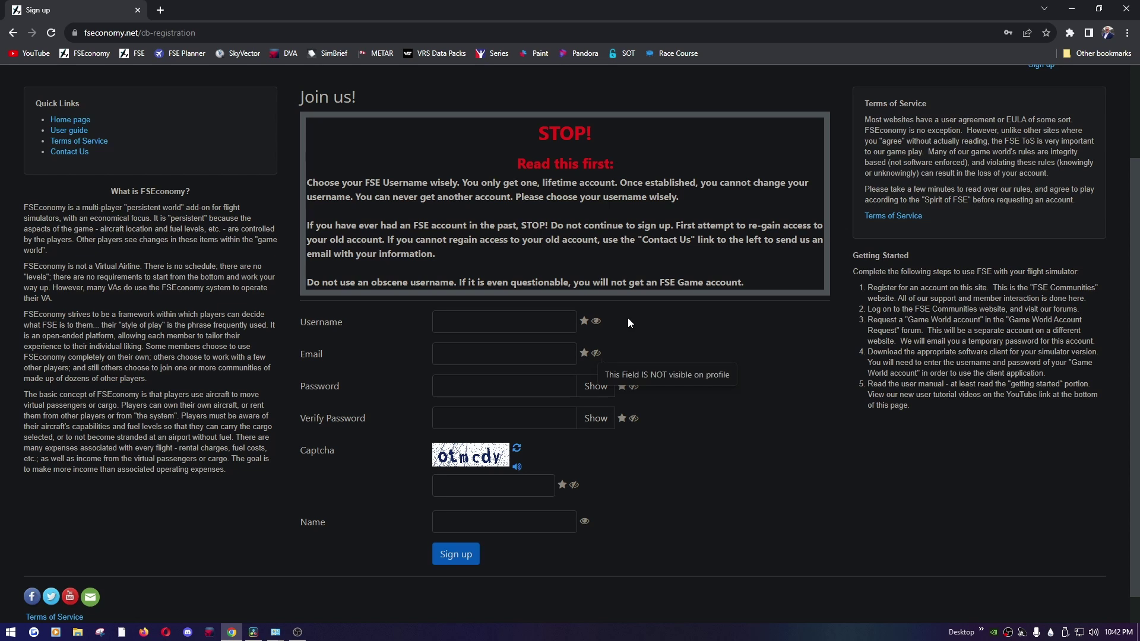
mouse_move(547, 331)
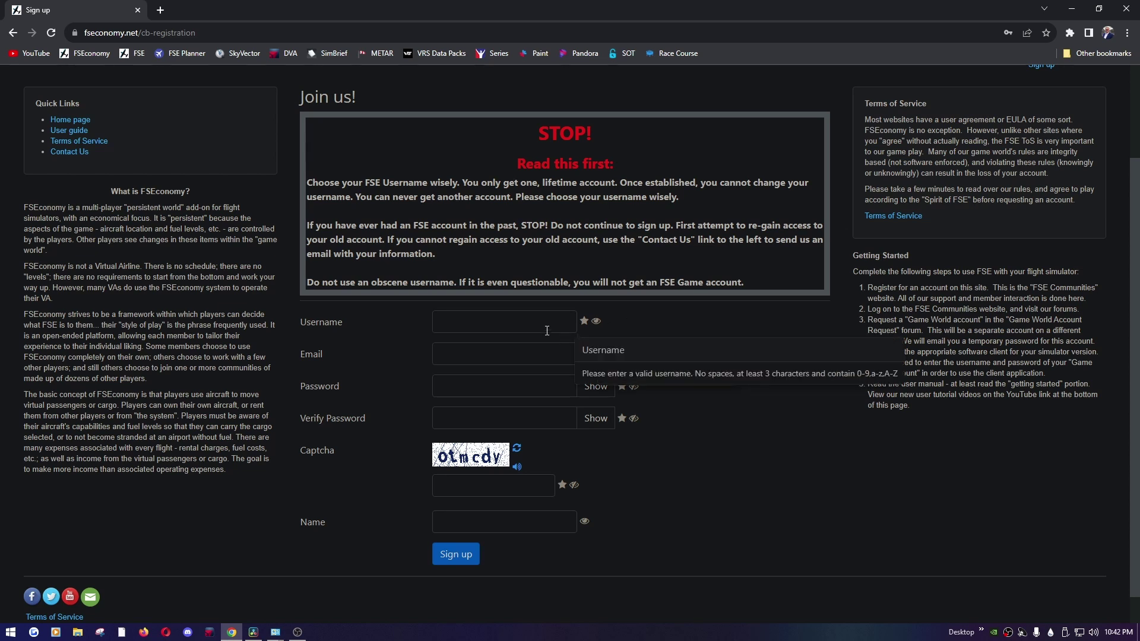
mouse_move(561, 363)
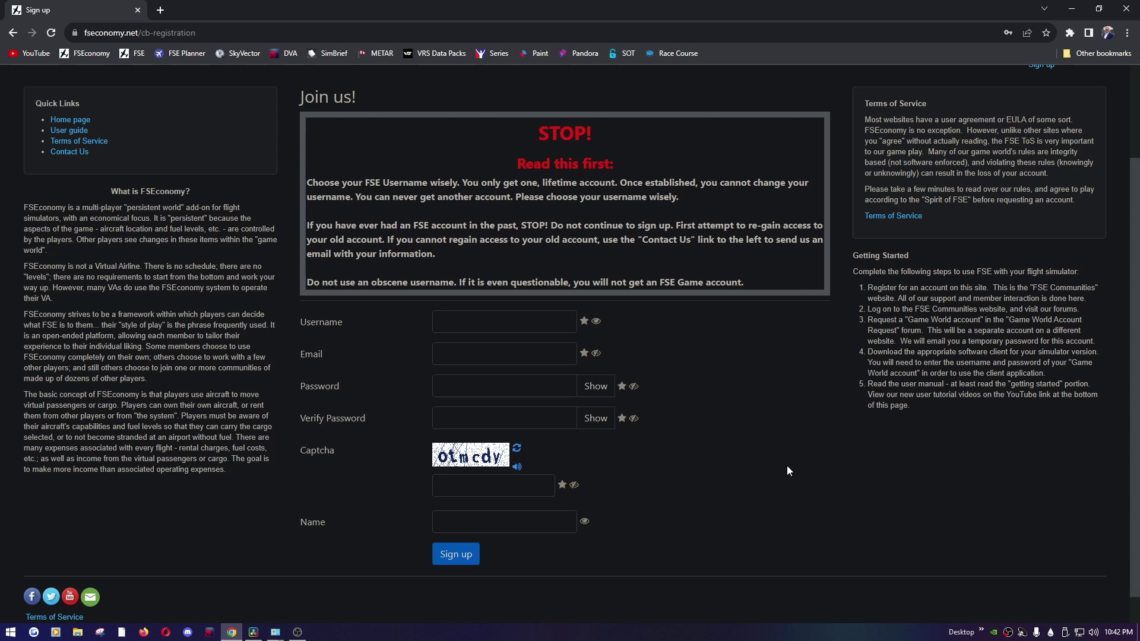
scroll(786, 465, up, 2)
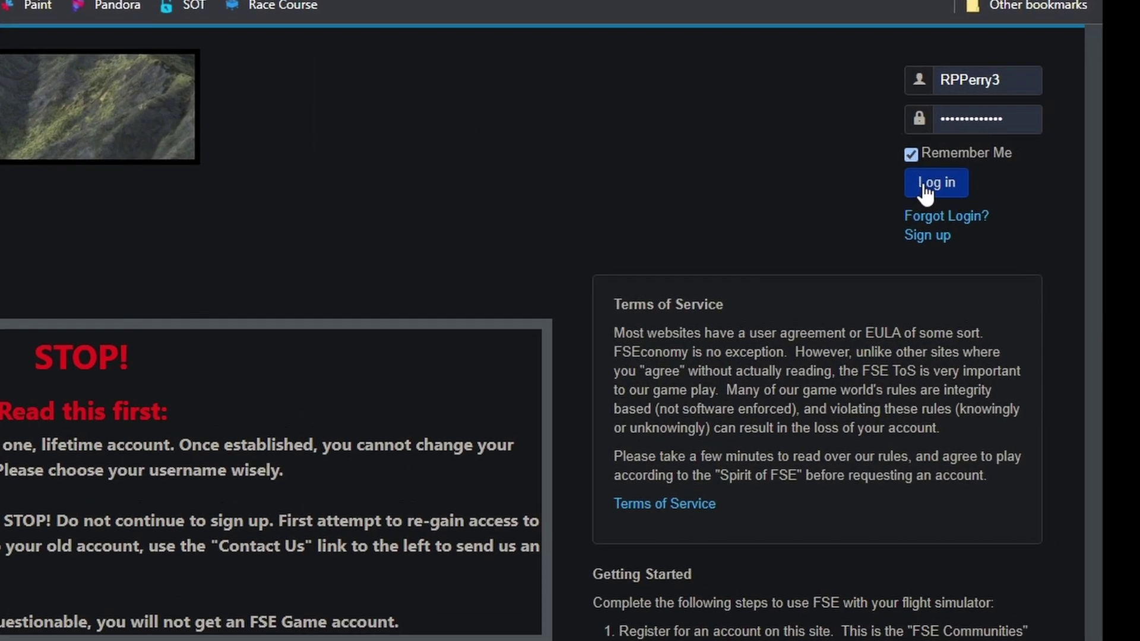
Log in to the community site and open the New FSE Game World Account Request forum category.
click(925, 190)
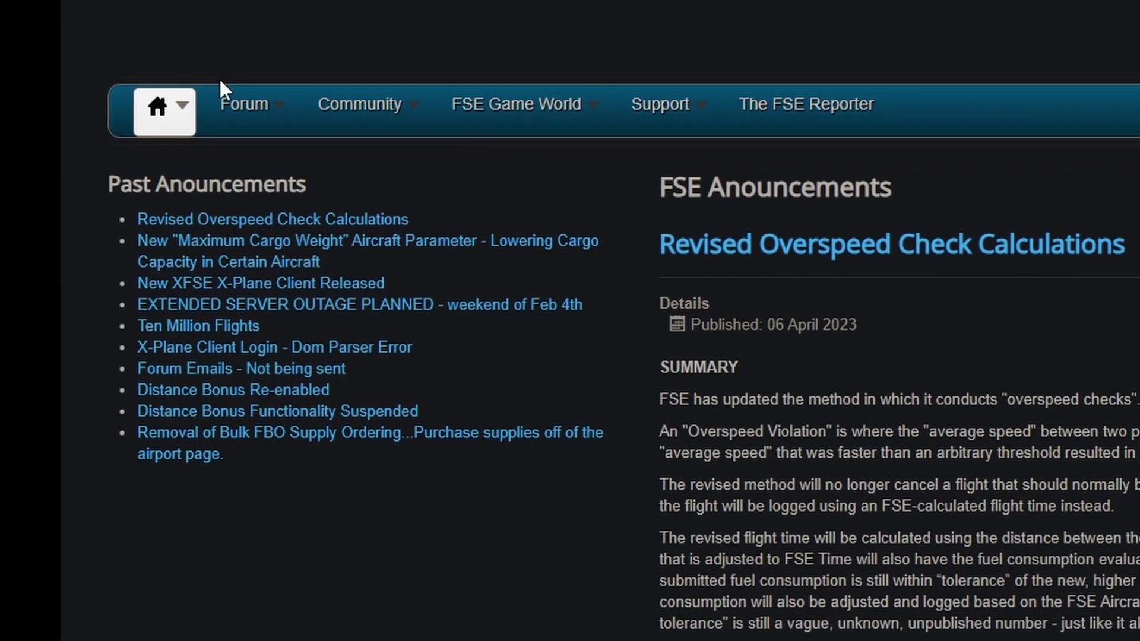
click(87, 214)
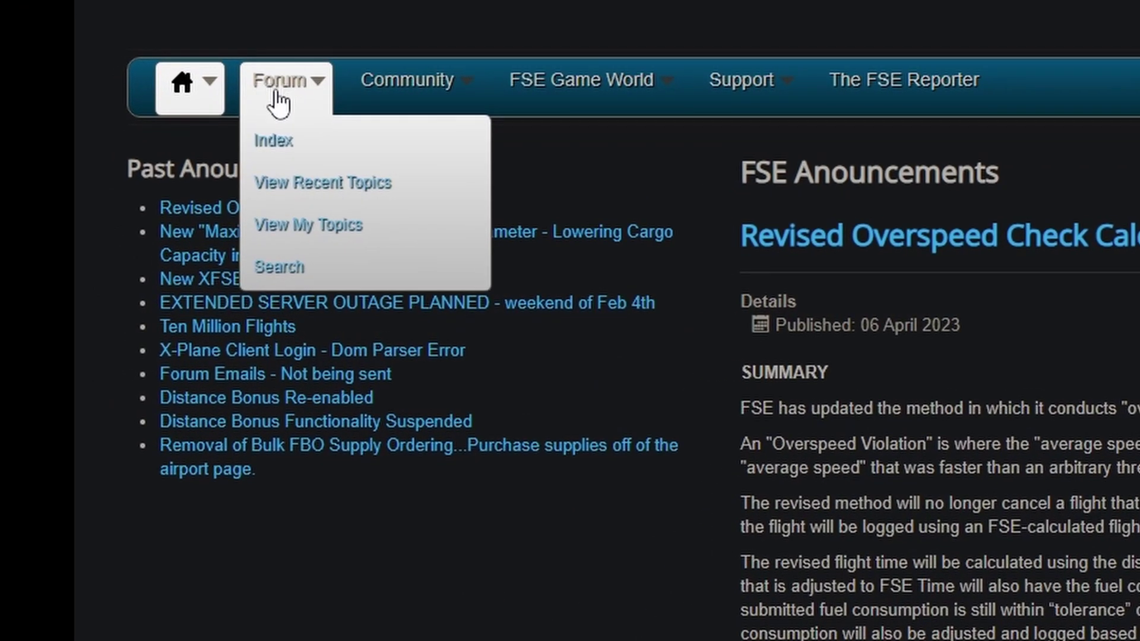
click(273, 140)
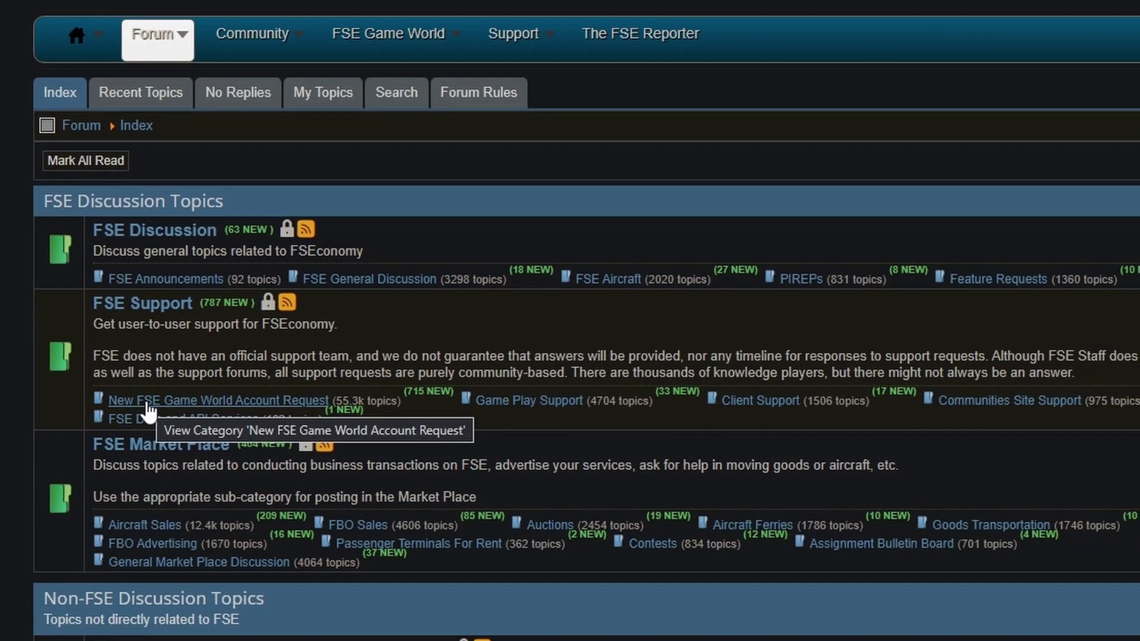
click(210, 383)
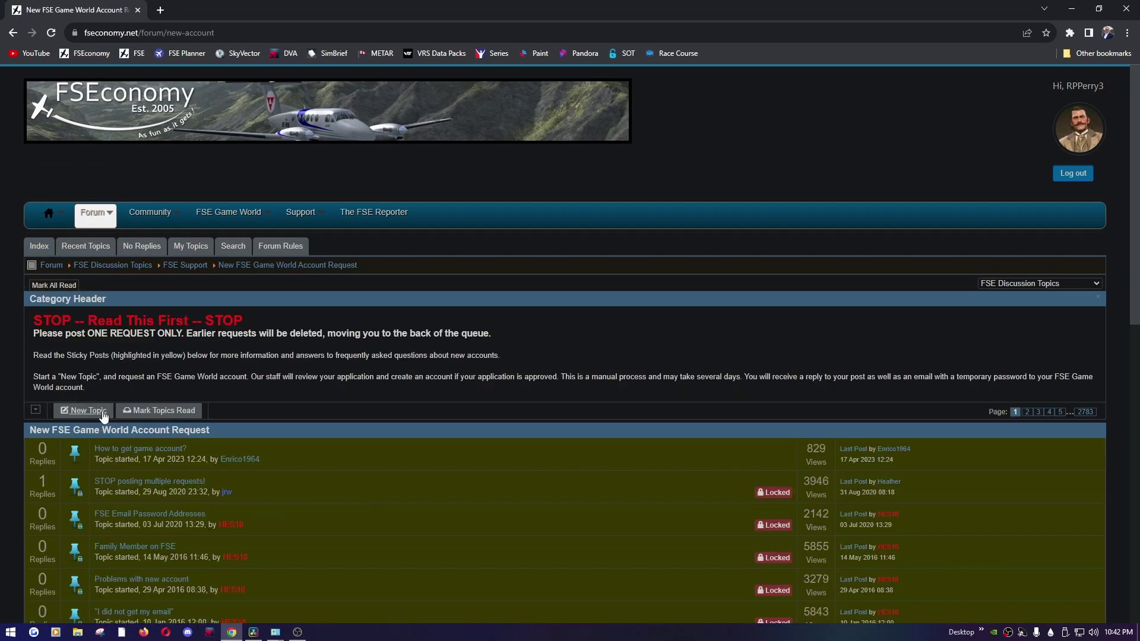
scroll(215, 339, down, 4)
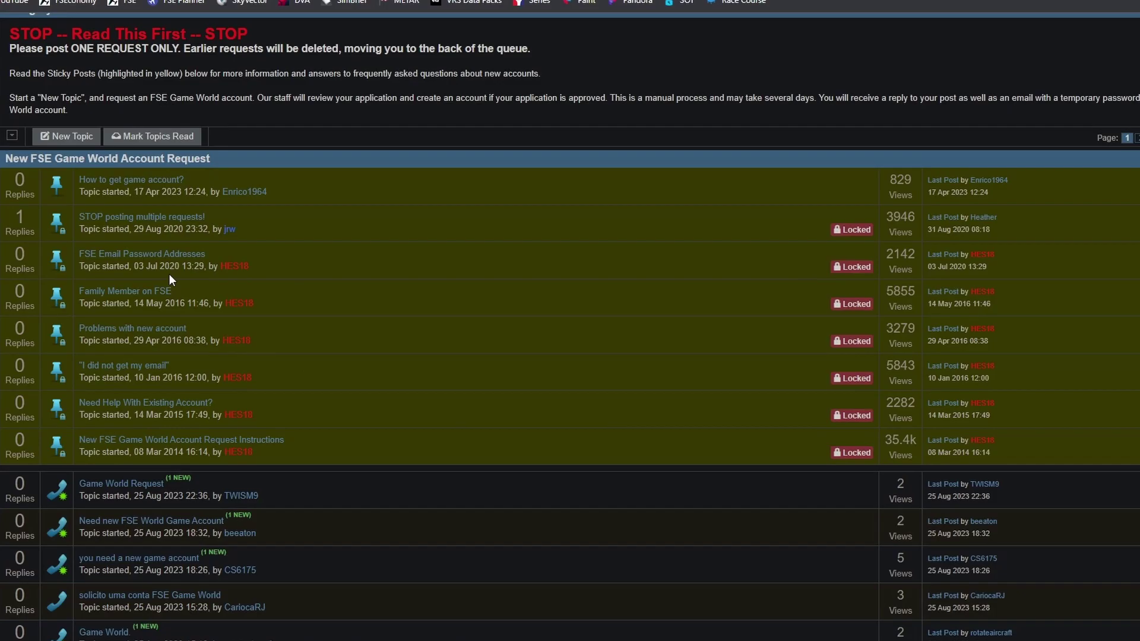
Start a new topic with subject 'New FSE Game World Account Request'.
click(73, 123)
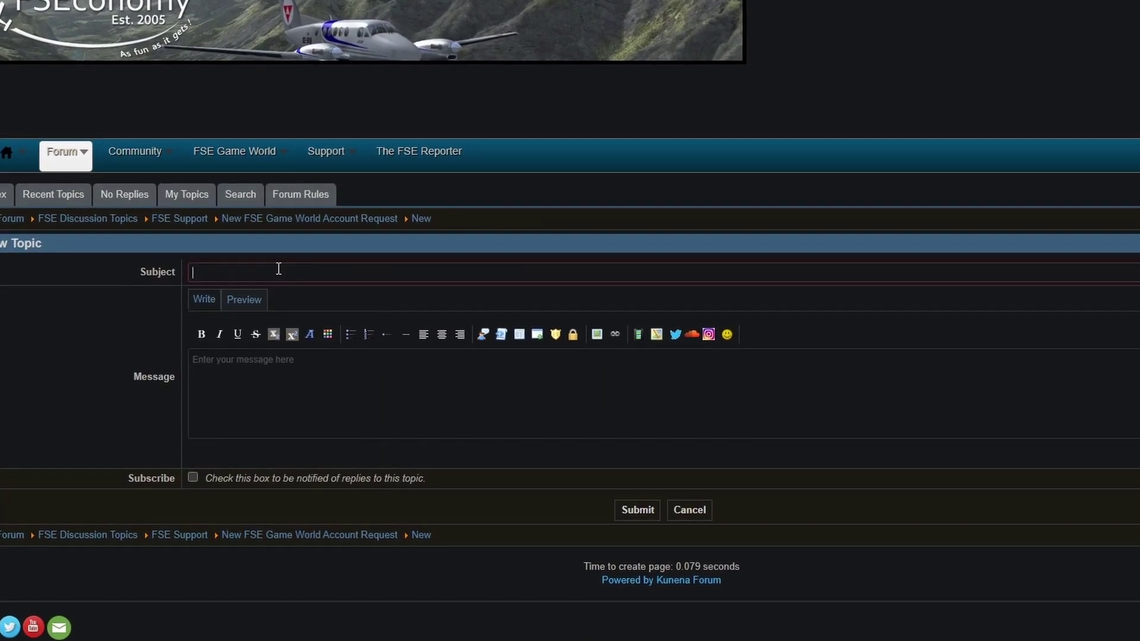
click(273, 277)
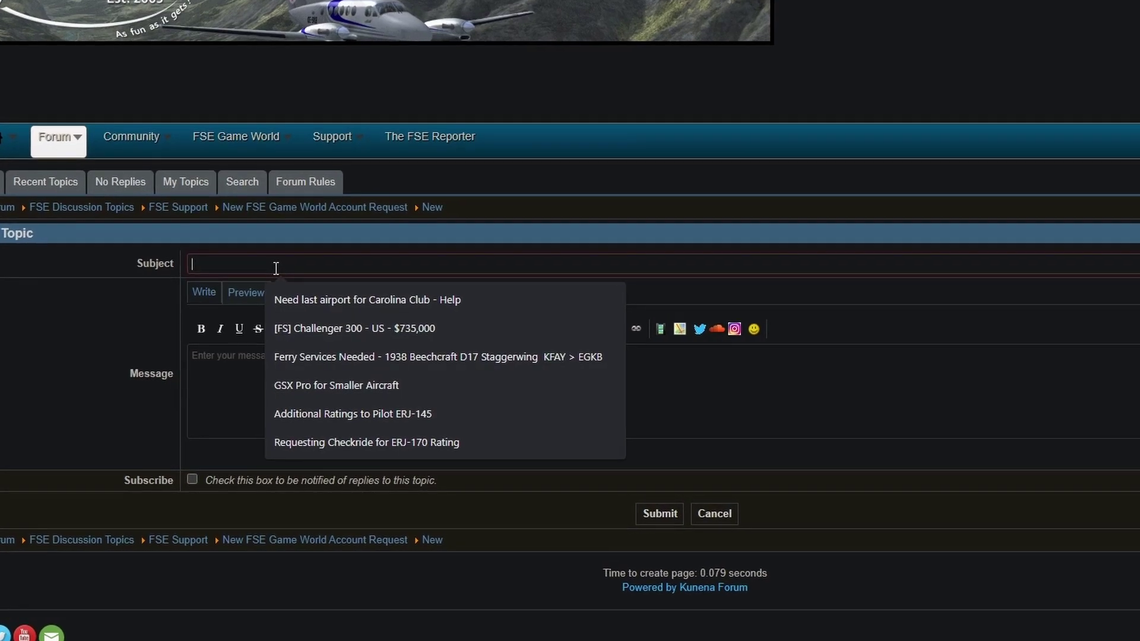
text(New)
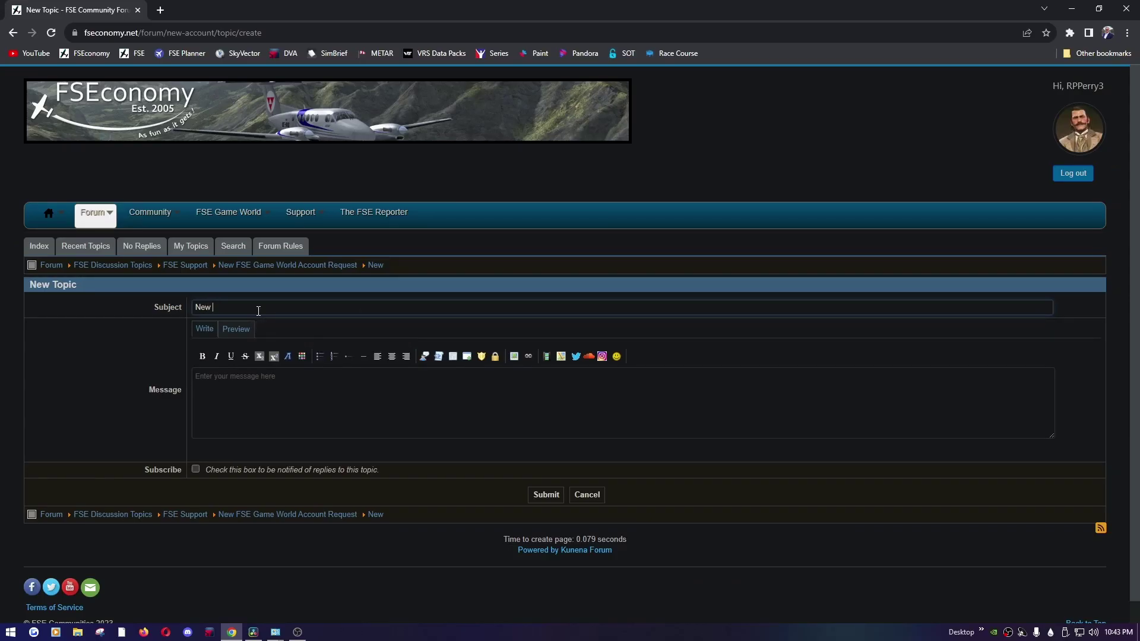
text( FSE Game World Account Rque)
key(BackSpace)
key(BackSpace)
text(eques)
key(Return)
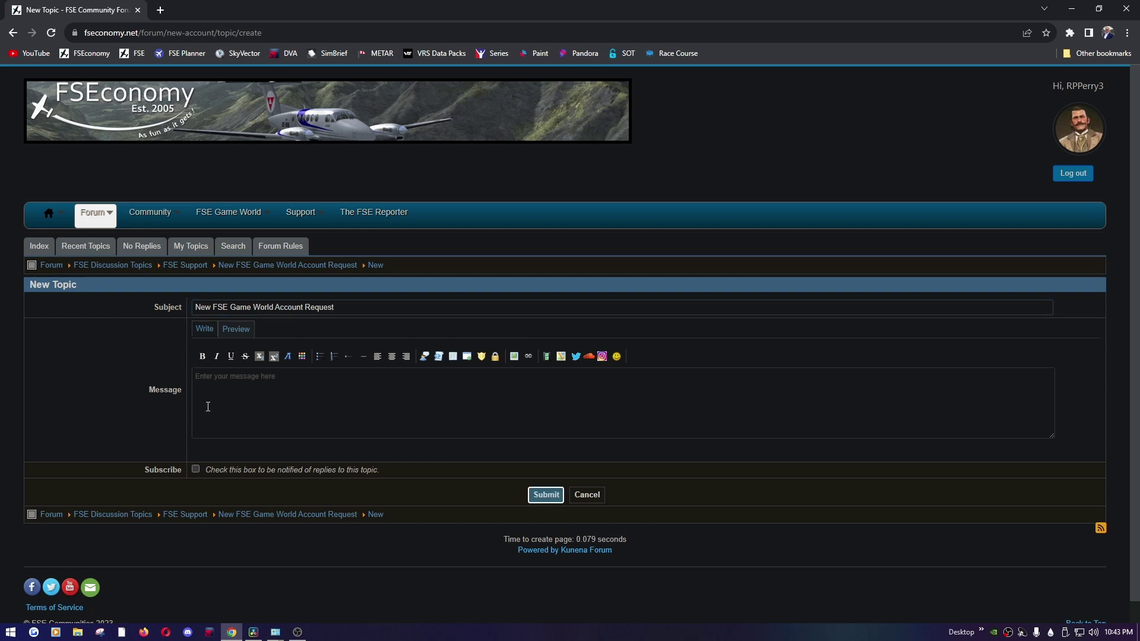
Write the message 'Hi, Can I please have a new game world account? Thanks'.
click(246, 390)
text(Hi,)
key(Return)
key(Return)
text(C)
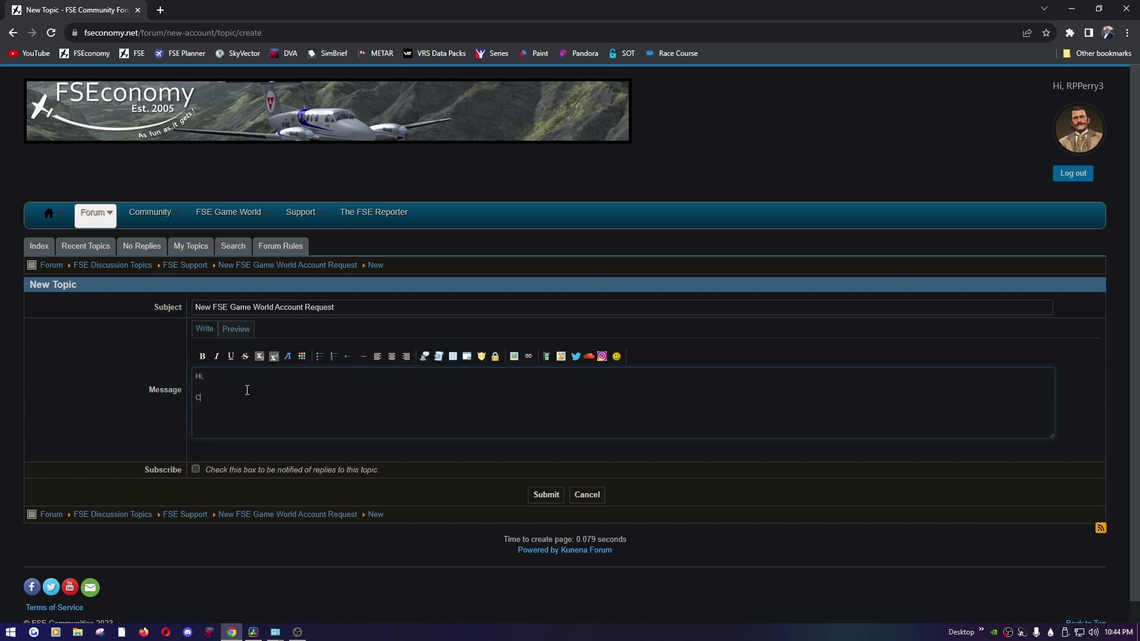
text(an I please have a new game world account?)
key(Return)
key(Return)
text(Thanks!)
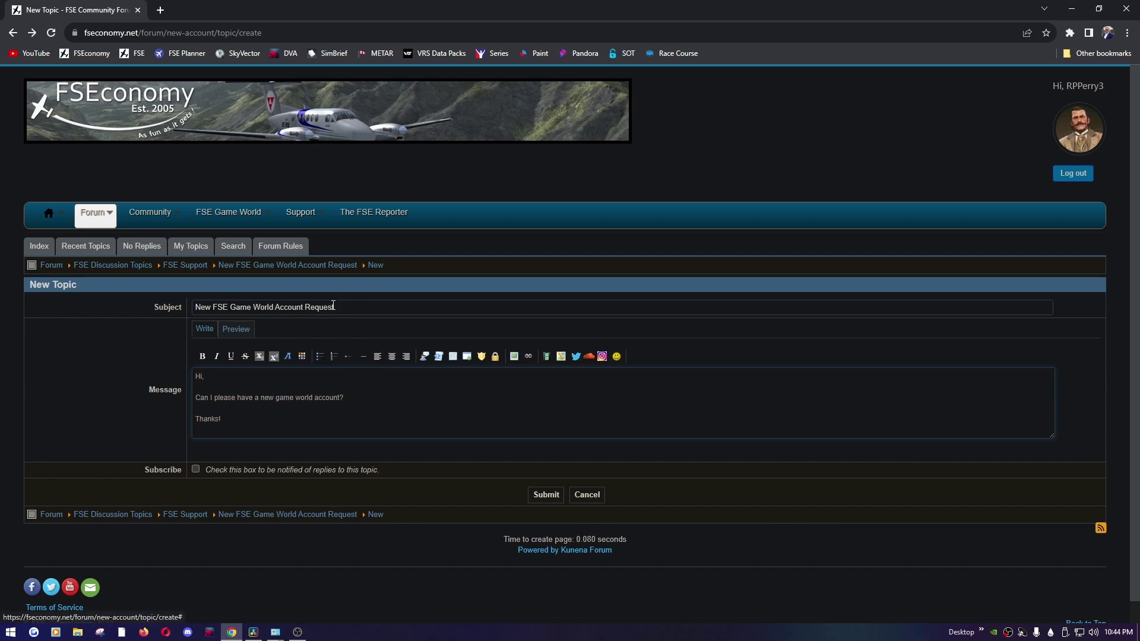
Return to the category list and open the existing 'FSE Game World account request' topic.
click(310, 267)
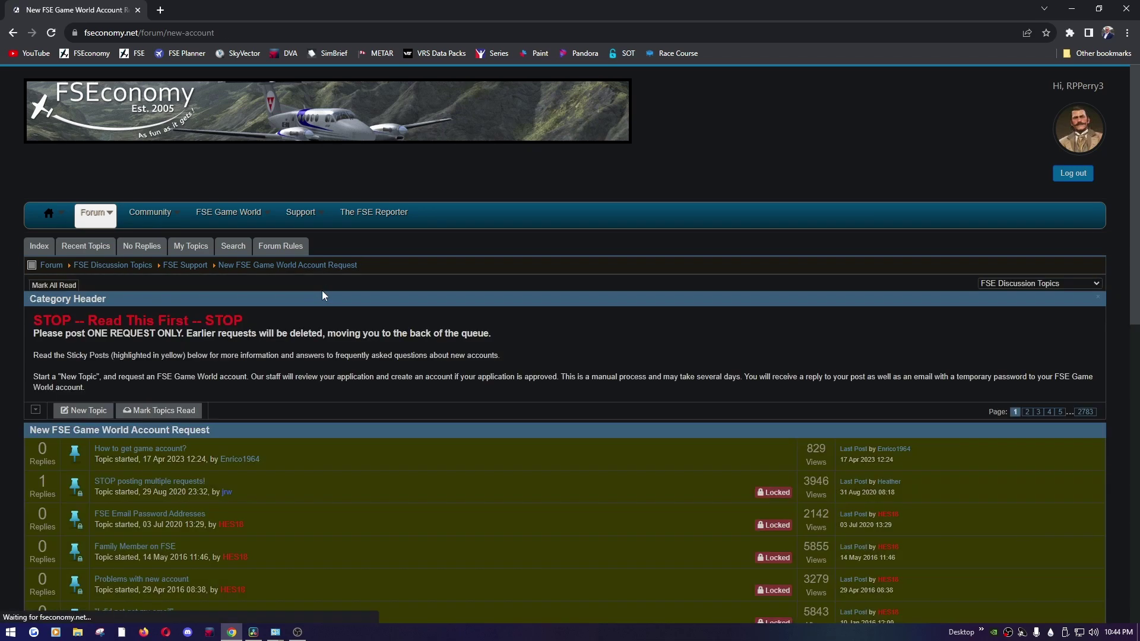
scroll(262, 461, down, 7)
scroll(282, 299, down, 3)
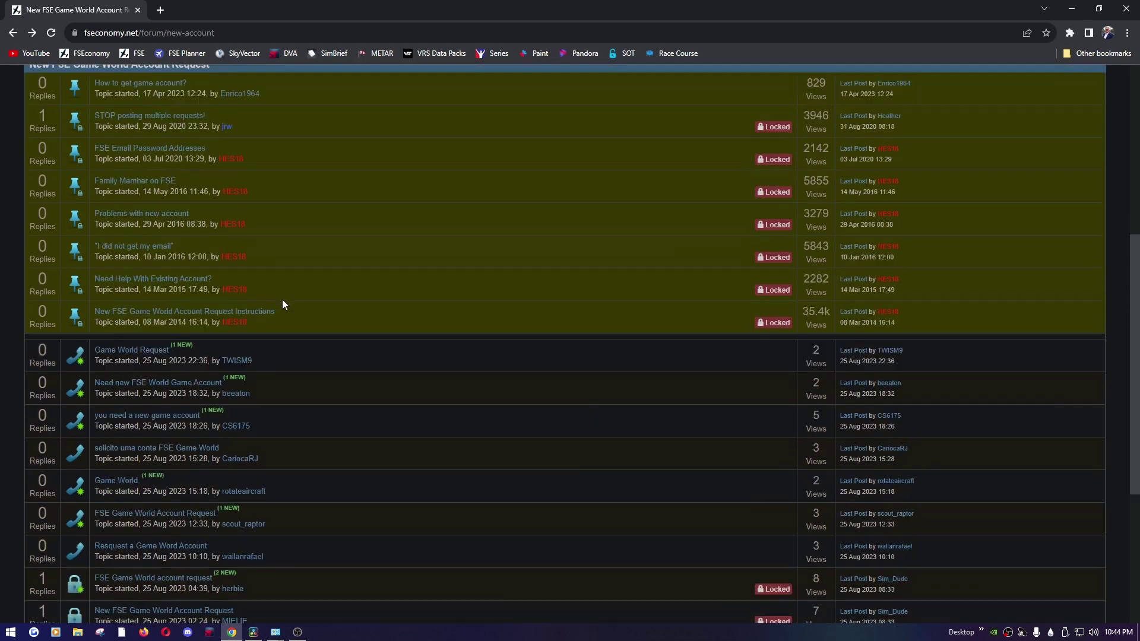
click(144, 413)
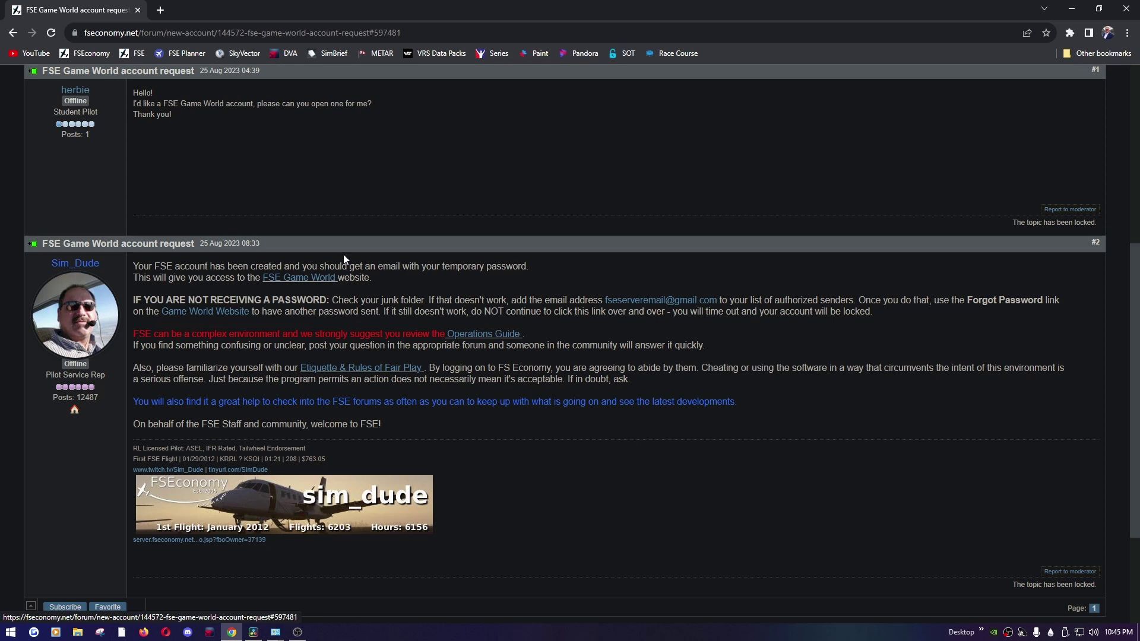
In a new tab, go to server.fseconomy.net and log in with the saved credentials.
click(161, 10)
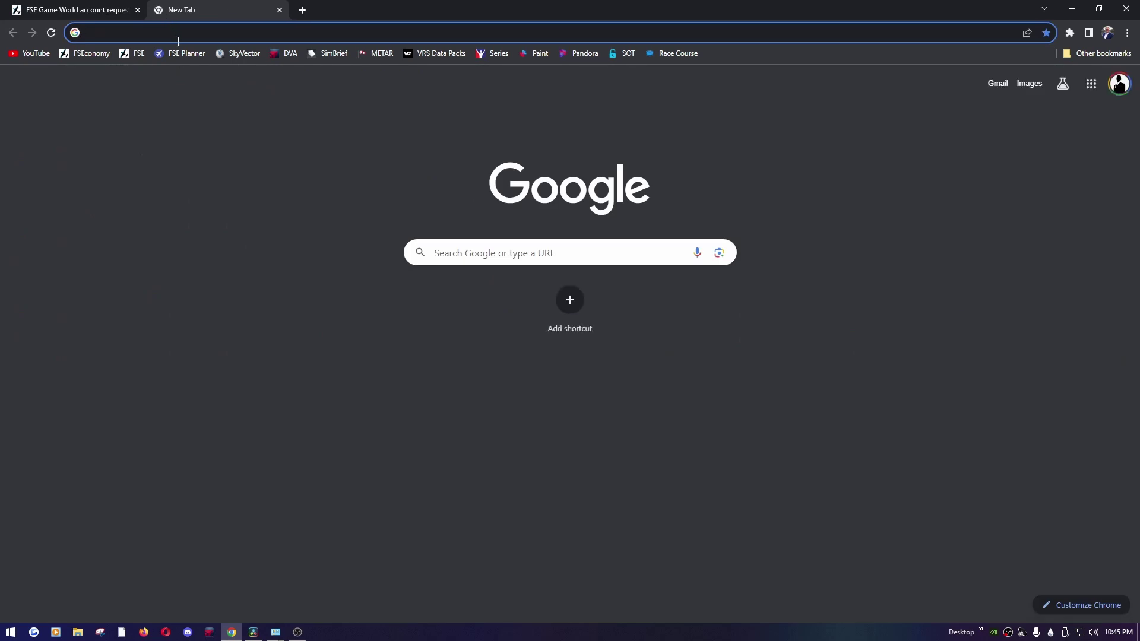
click(178, 41)
text(serv)
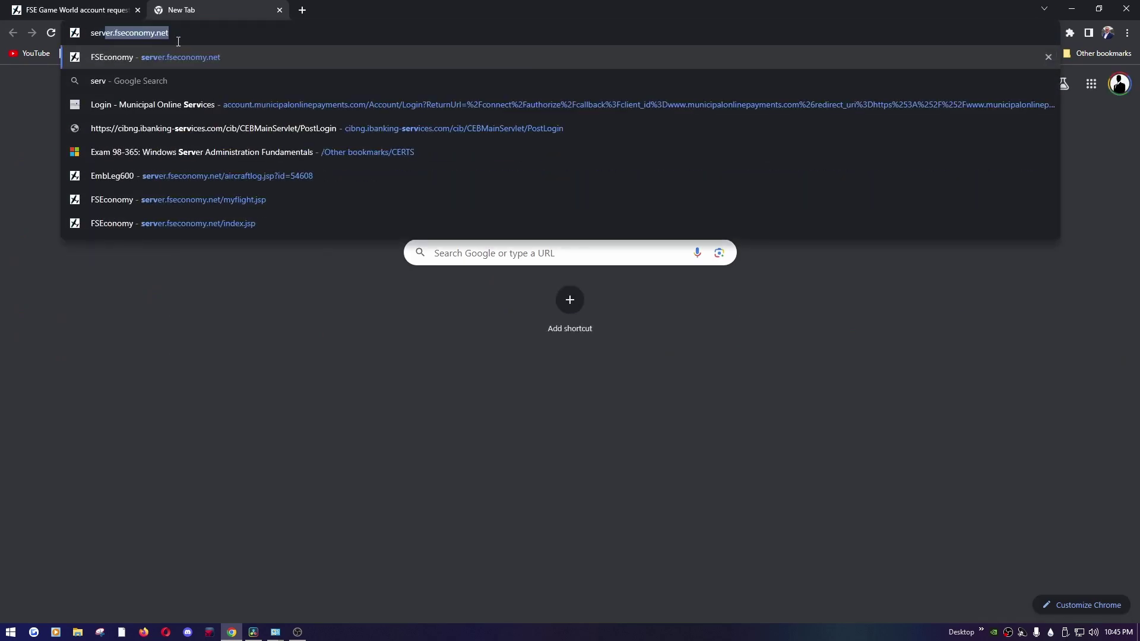
text(er.fseco)
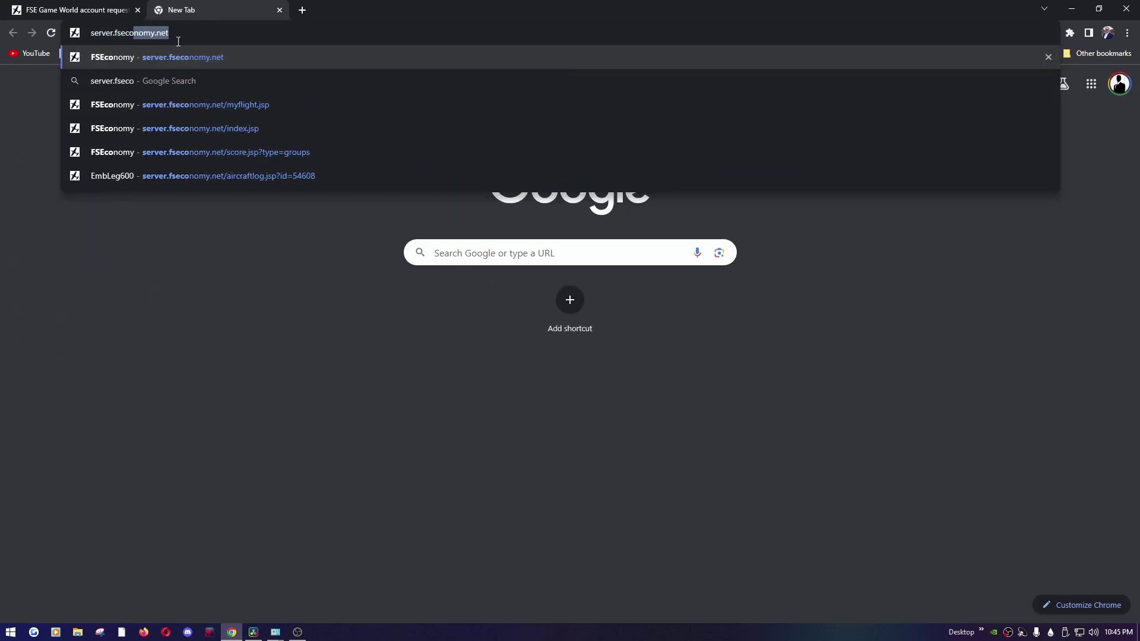
text(nomy.net)
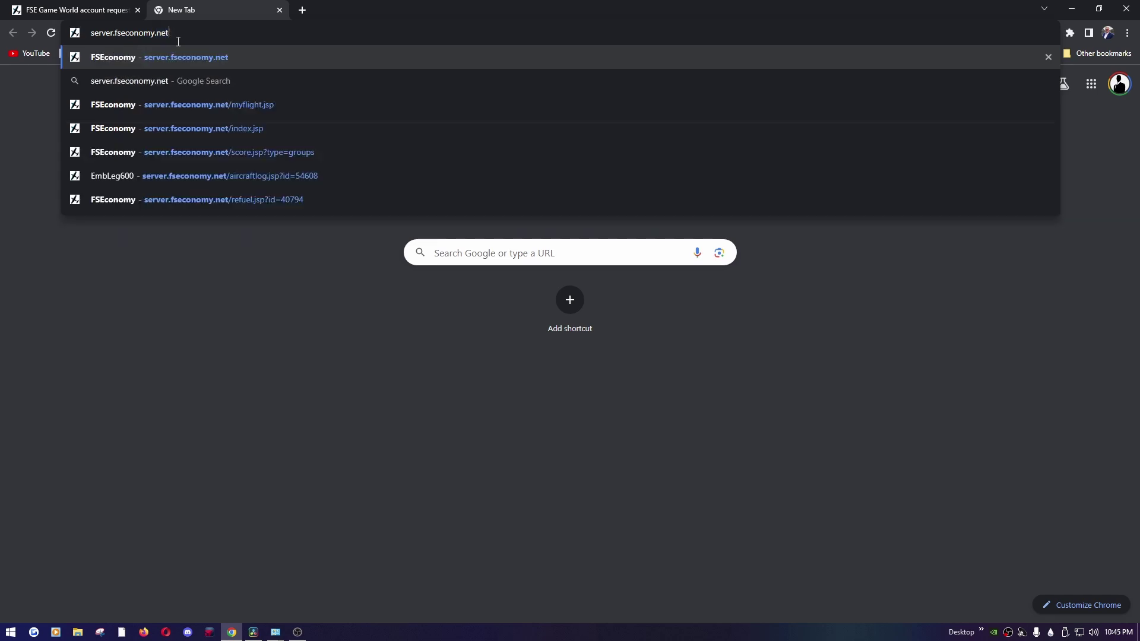
key(Return)
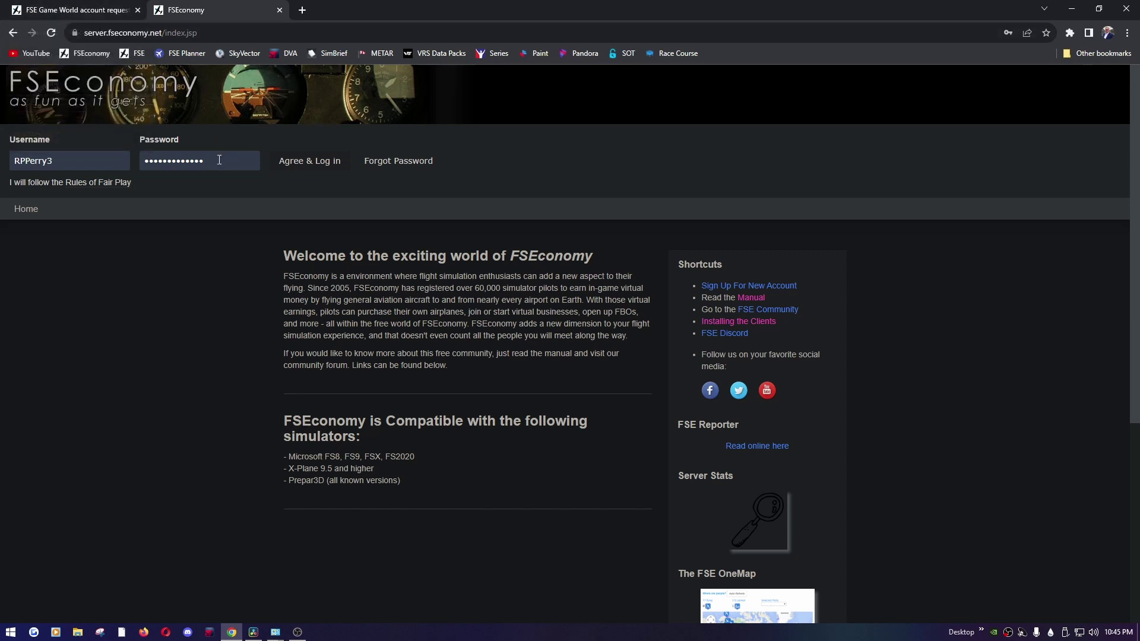
click(326, 168)
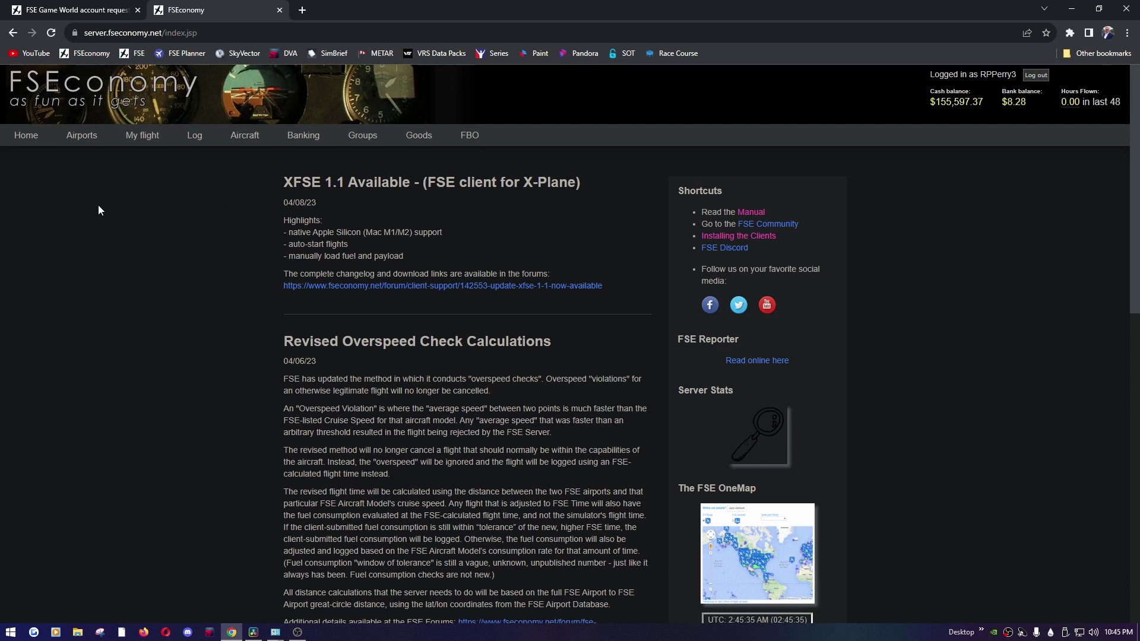
Open Installing the Clients, then jump to the SimConnect Client page's Installation section.
click(735, 238)
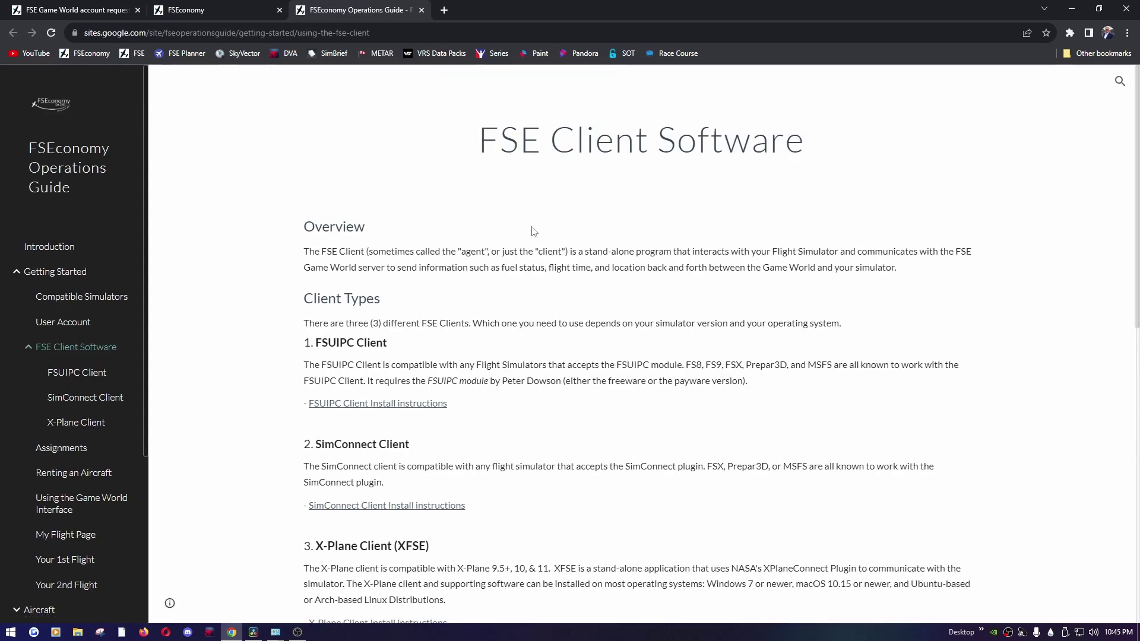
click(80, 404)
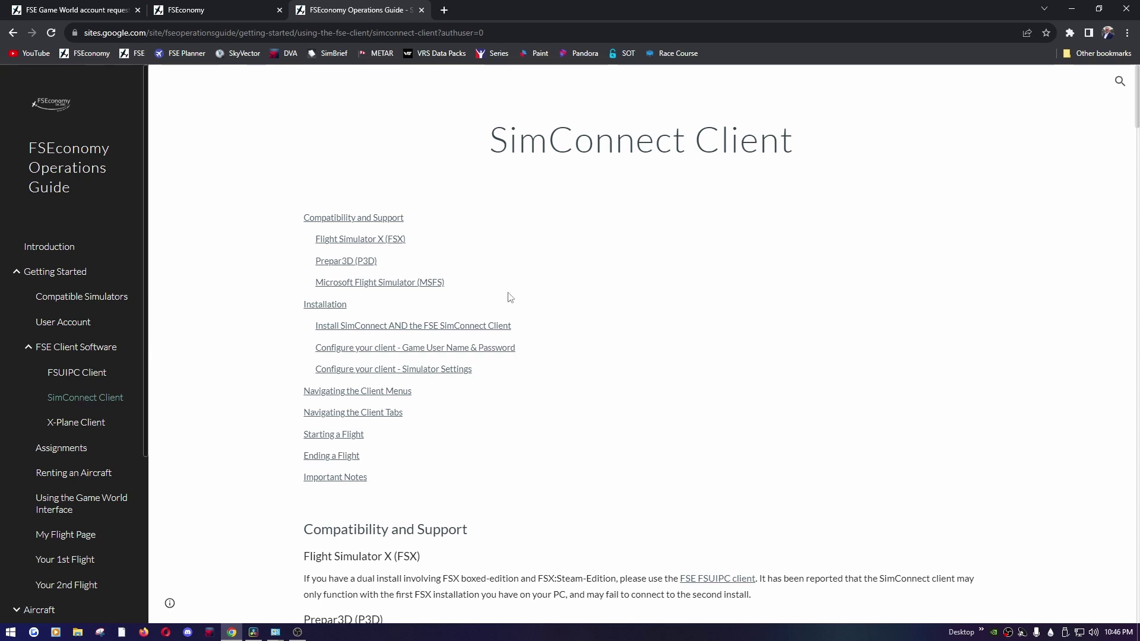
click(67, 408)
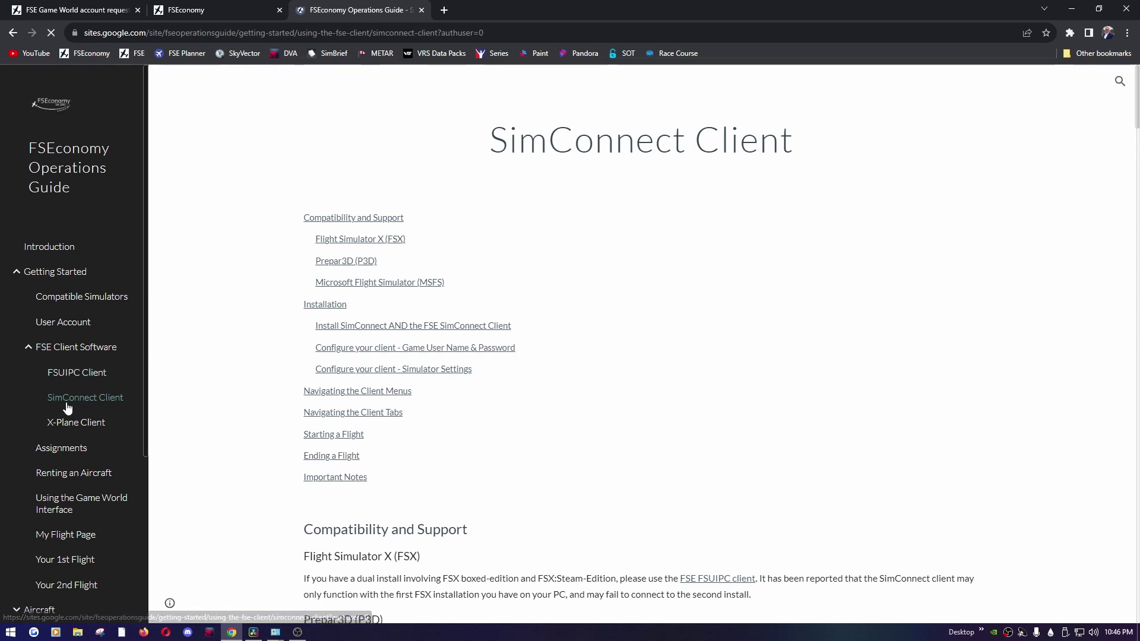
click(306, 304)
scroll(308, 315, down, 3)
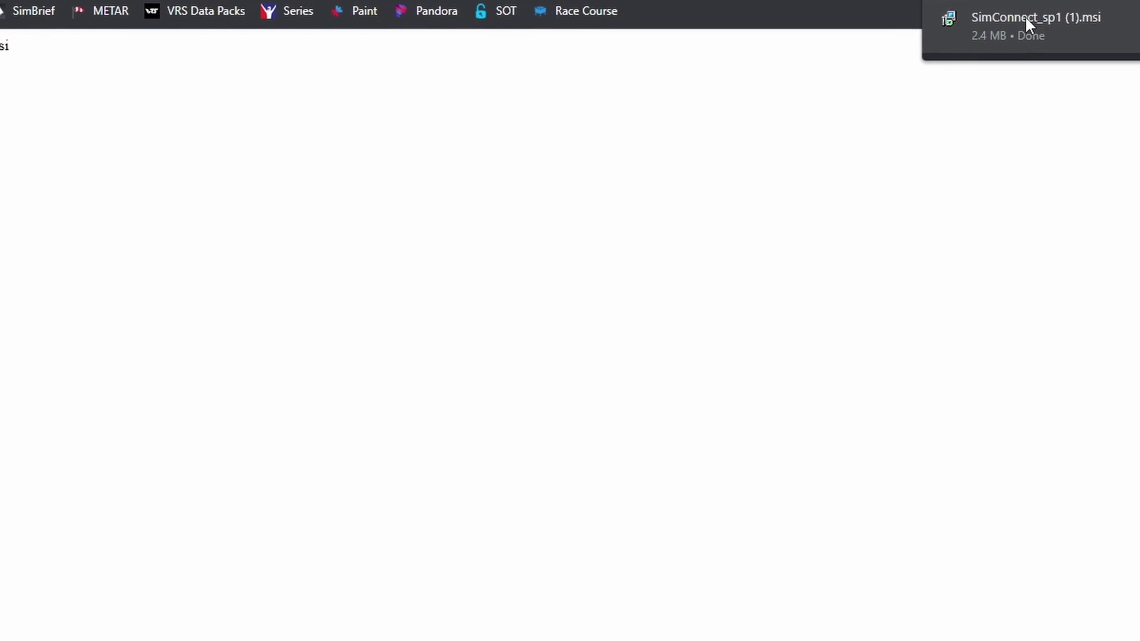
Run SimConnect_sp1 (1).msi, then download and launch the FSE SimConnect Client setup.exe.
click(1025, 18)
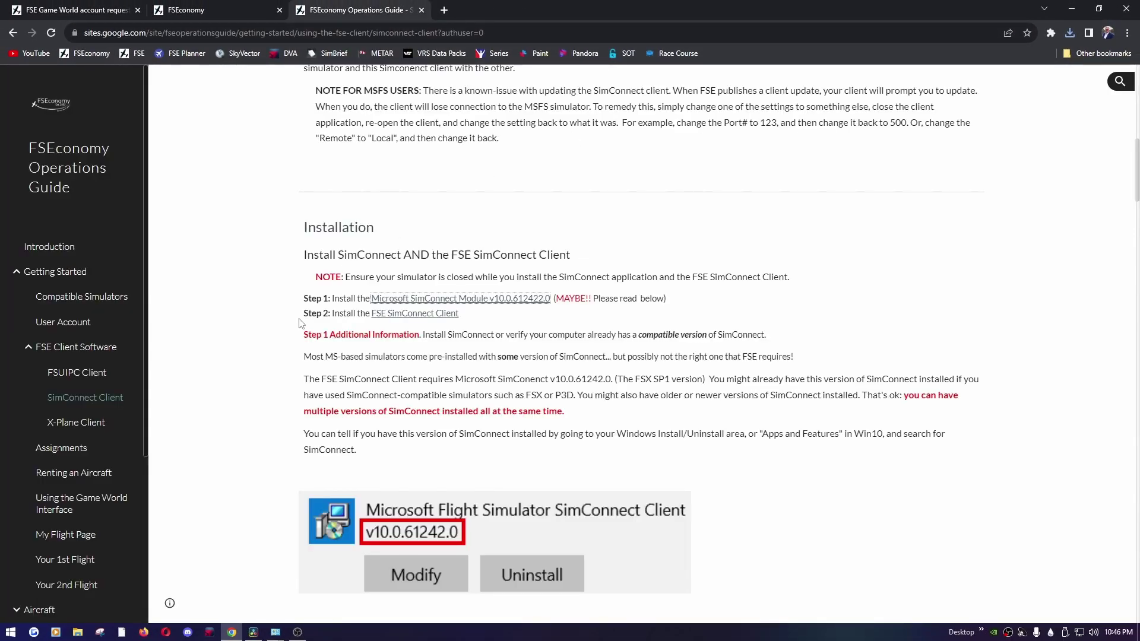
click(403, 315)
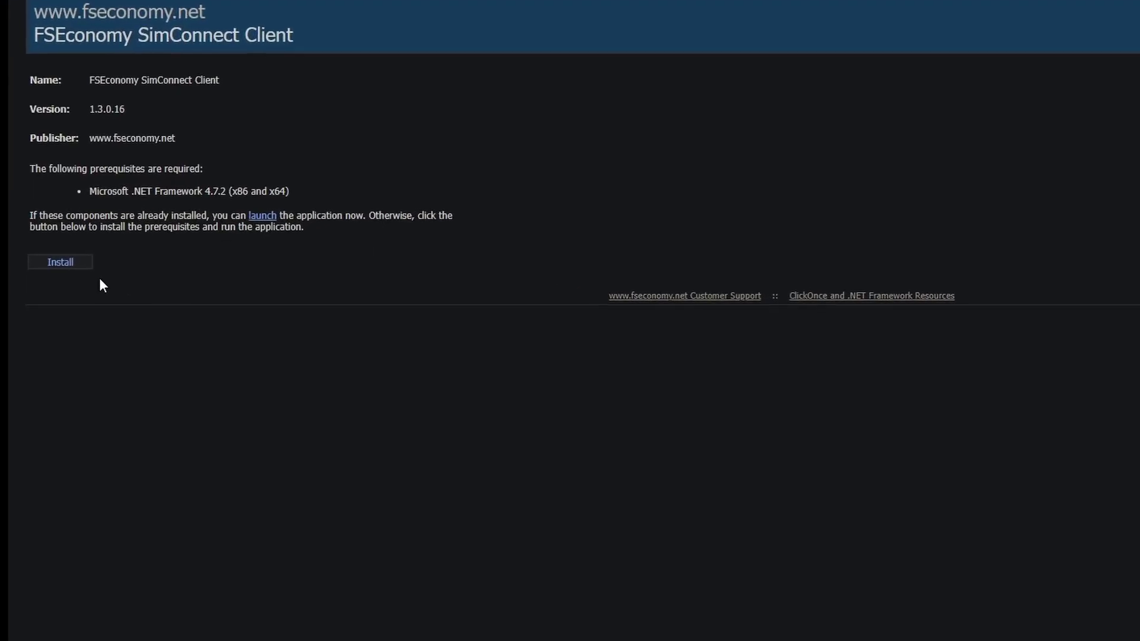
click(60, 262)
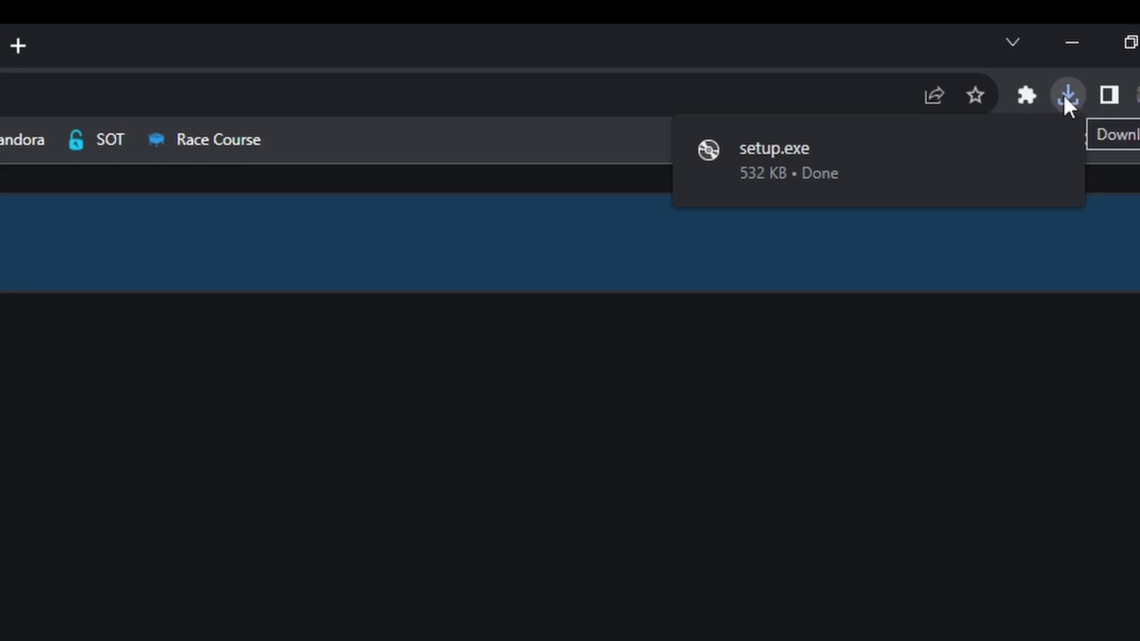
click(781, 150)
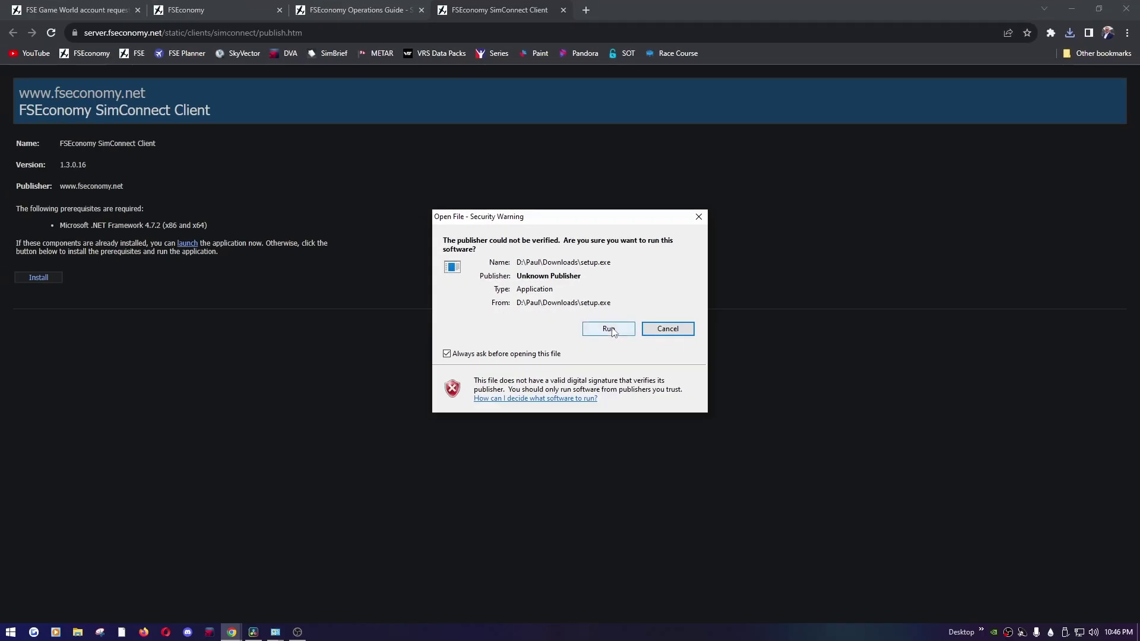
click(289, 569)
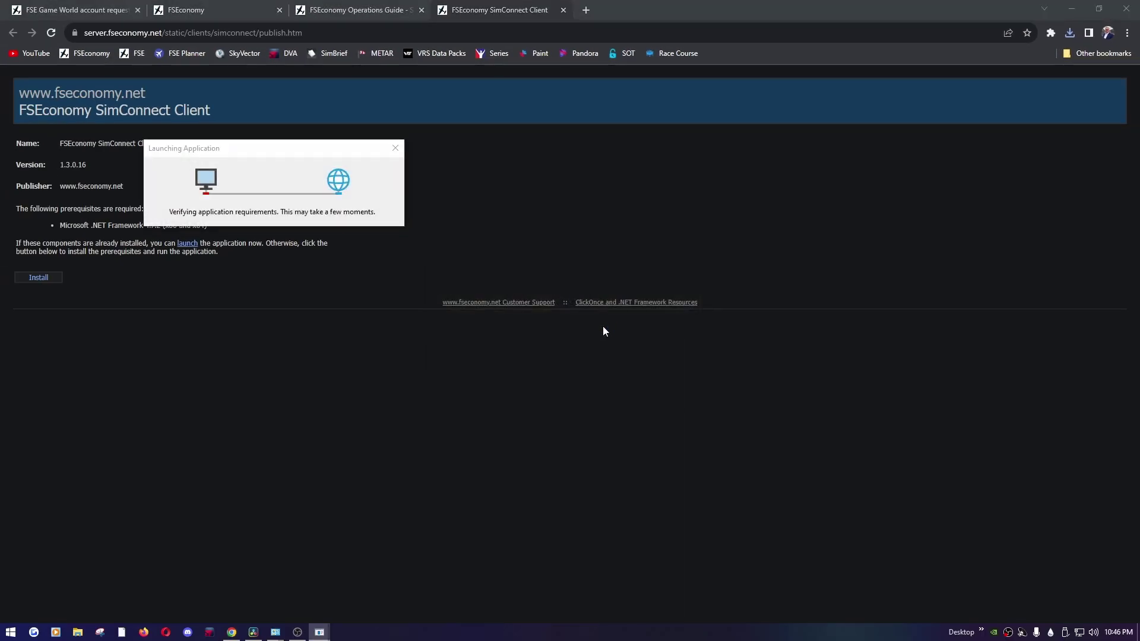
click(597, 330)
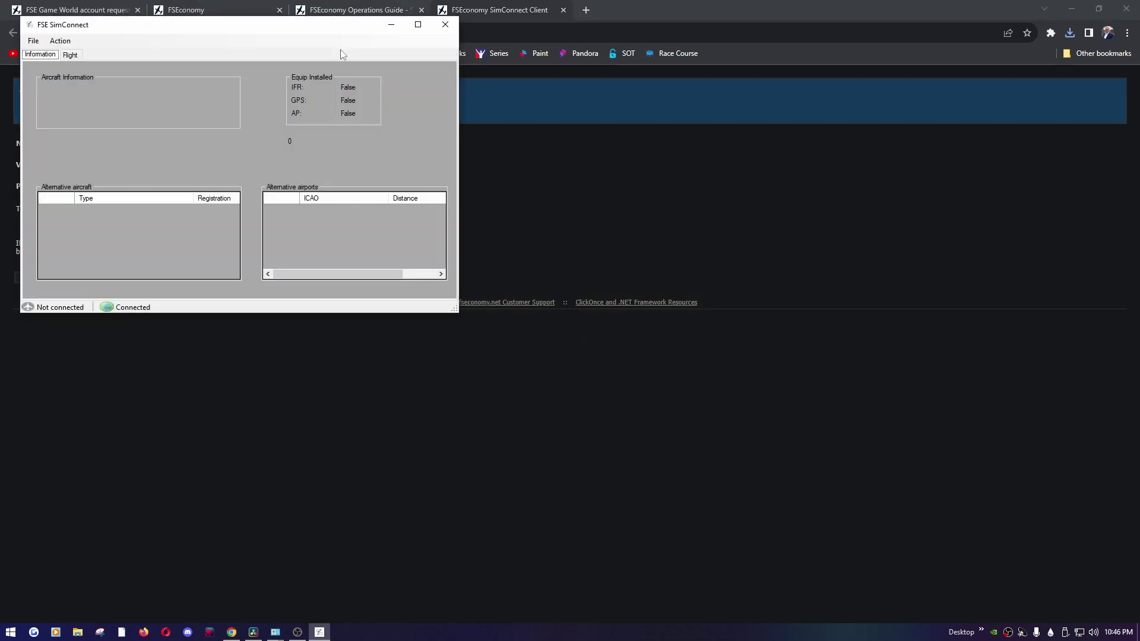
Enter the FSEconomy account username and password on the Config Account tab and save.
drag(323, 27, 604, 181)
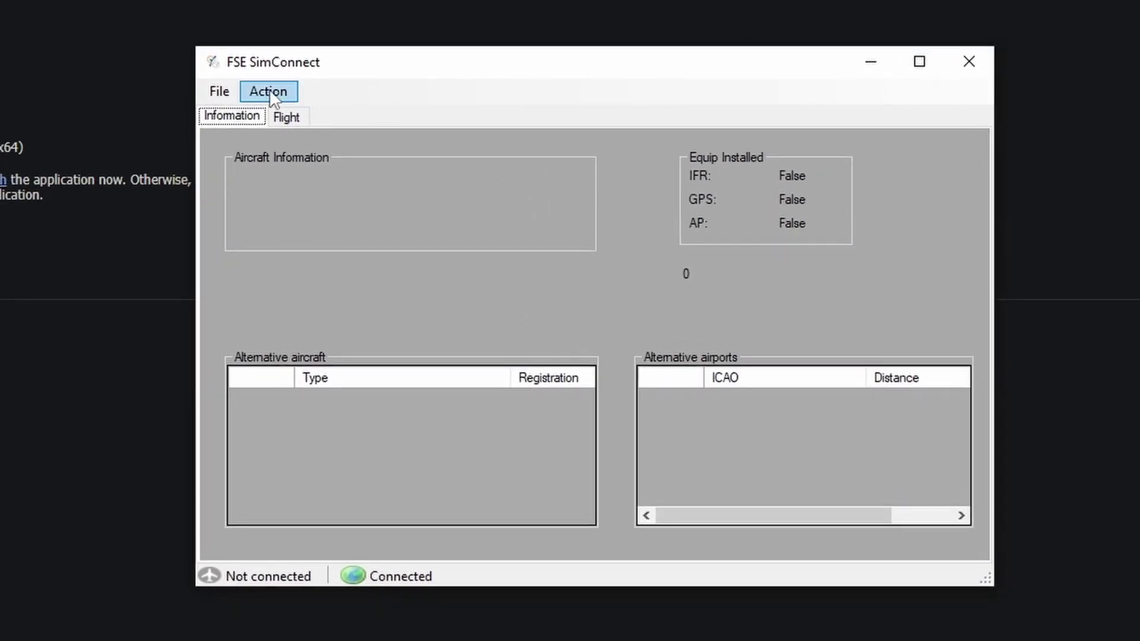
click(220, 93)
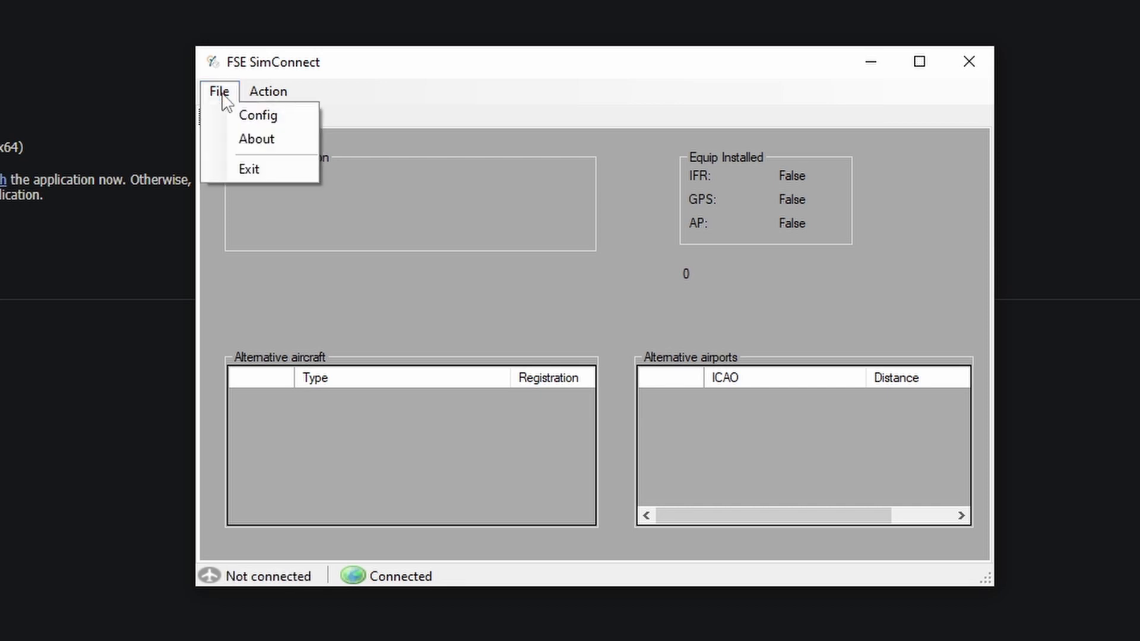
click(354, 189)
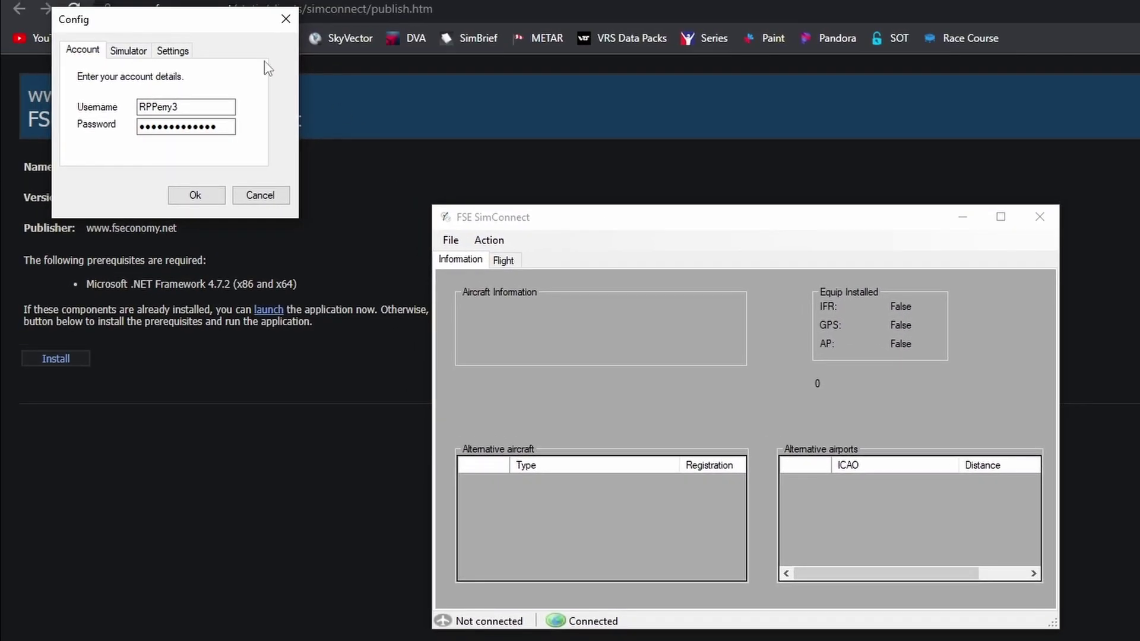
drag(145, 20, 746, 317)
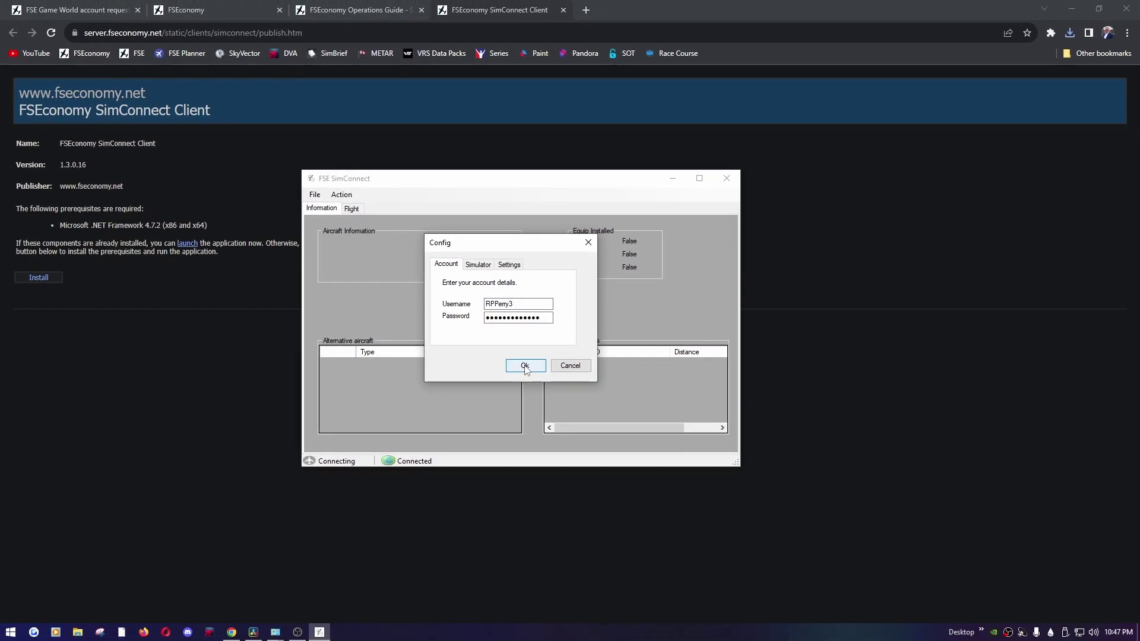
click(525, 366)
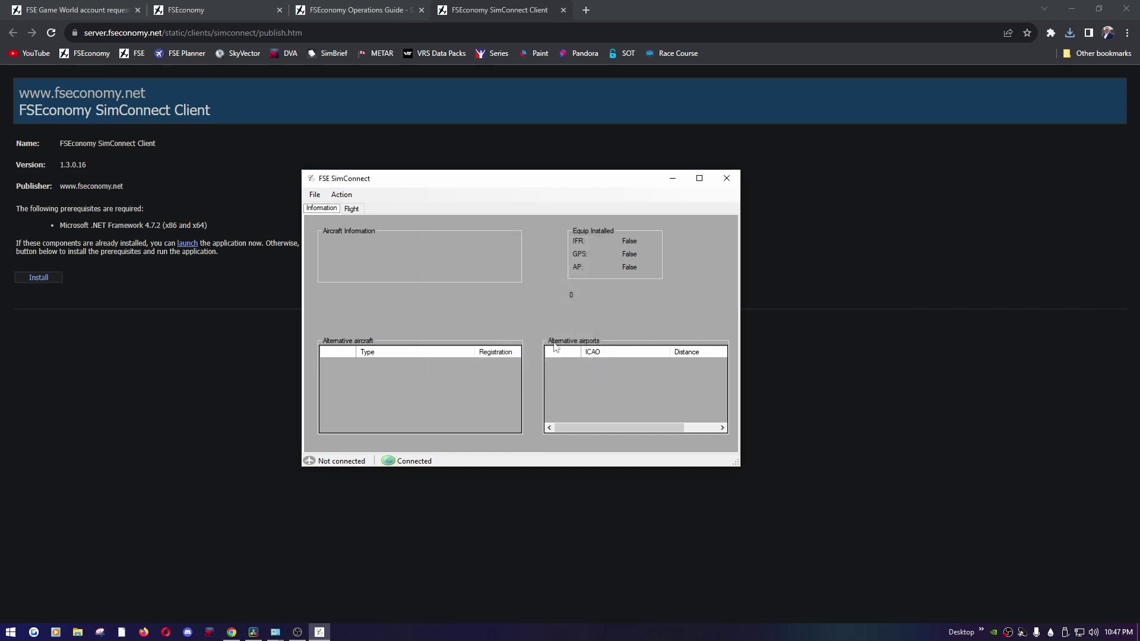
Relaunch the FSE SimConnect client and open its File > Config dialog.
click(727, 181)
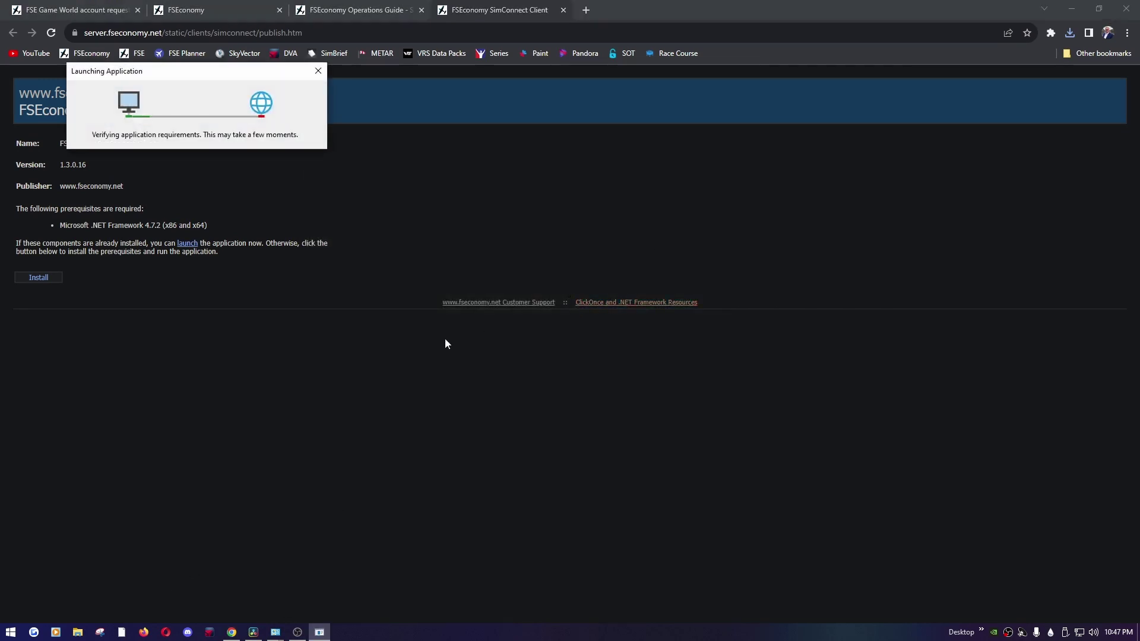
click(608, 329)
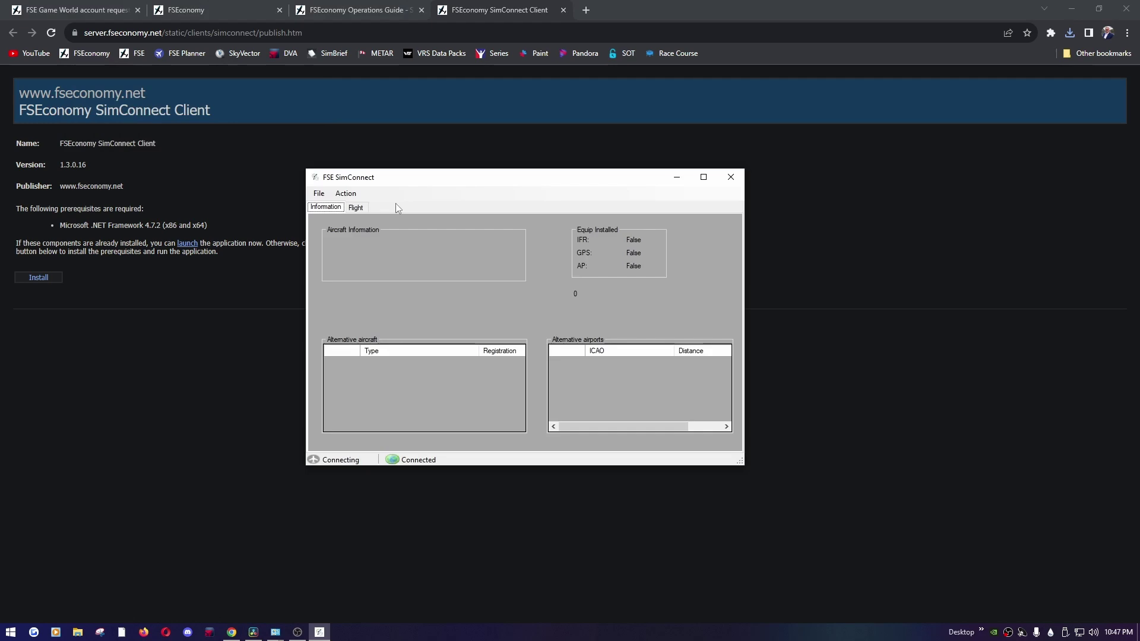
click(319, 193)
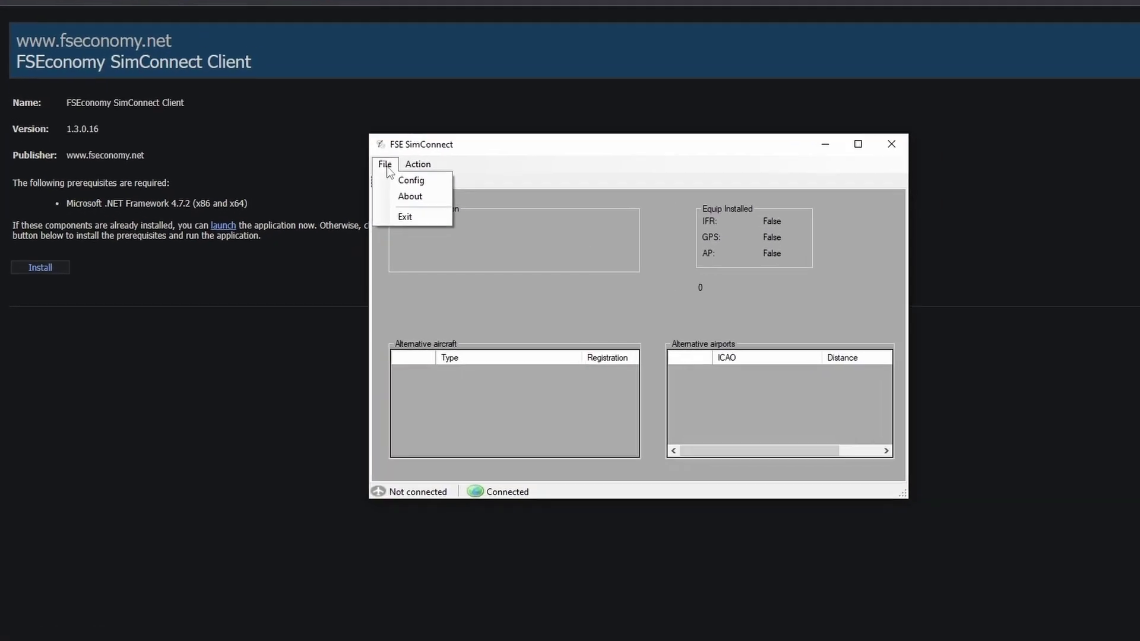
click(462, 162)
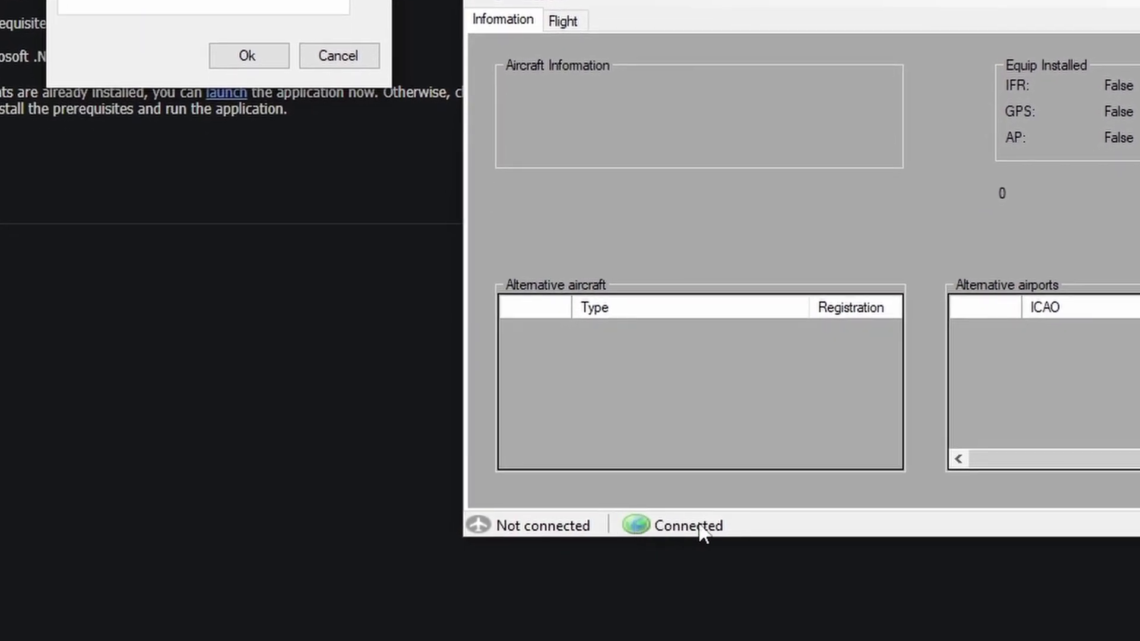
click(485, 523)
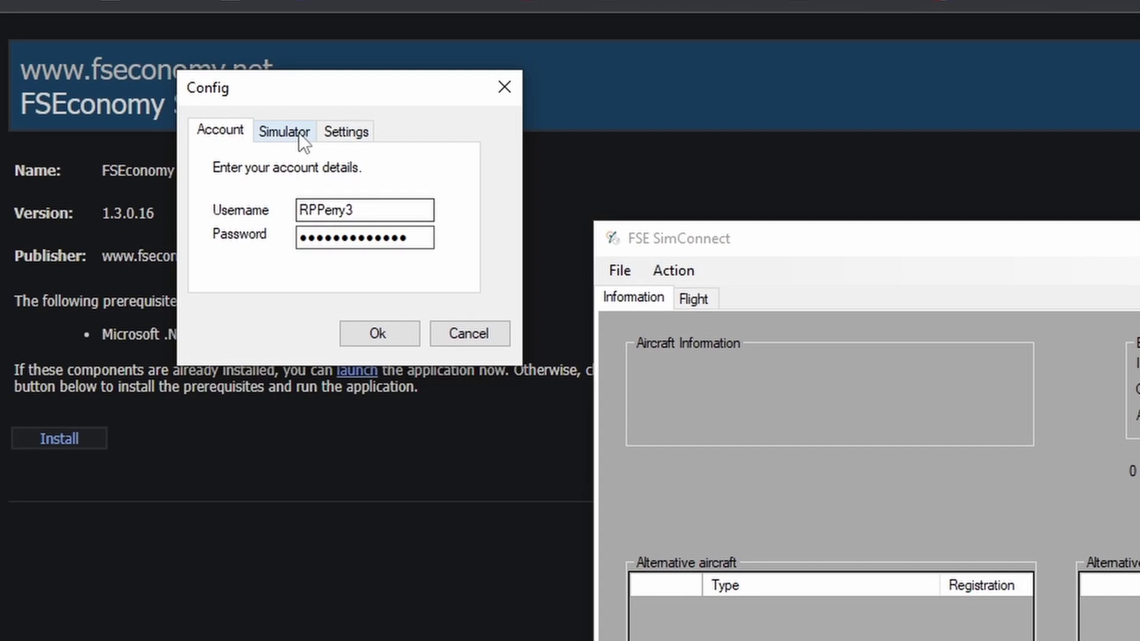
Set the Simulator connection to remote computer 127.0.0.1, port 500, and save.
click(296, 132)
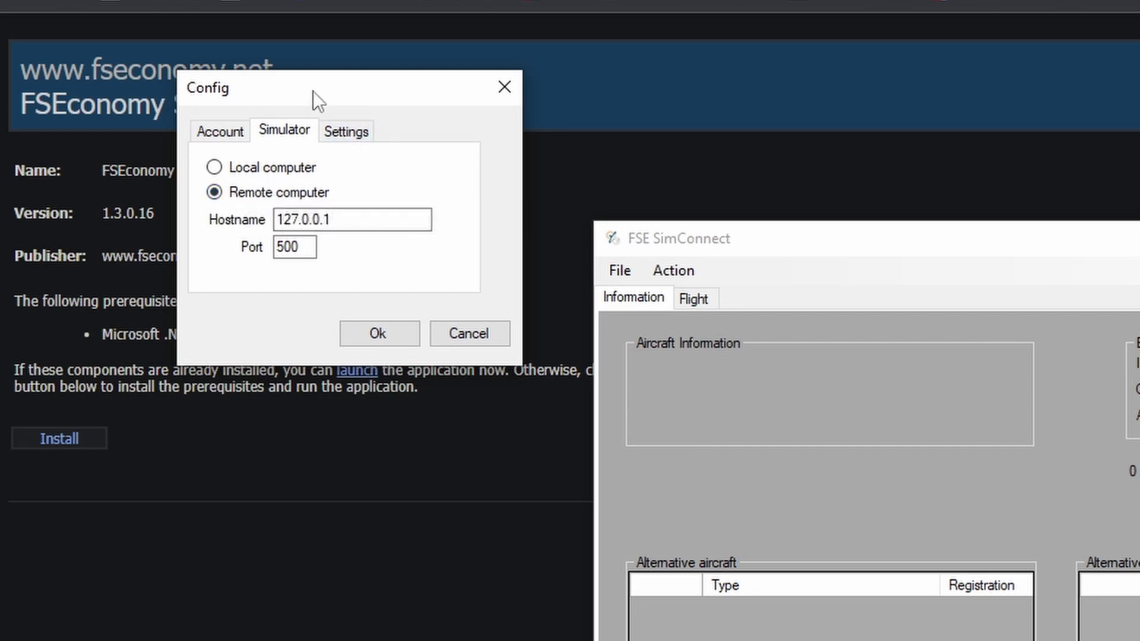
drag(312, 91, 374, 236)
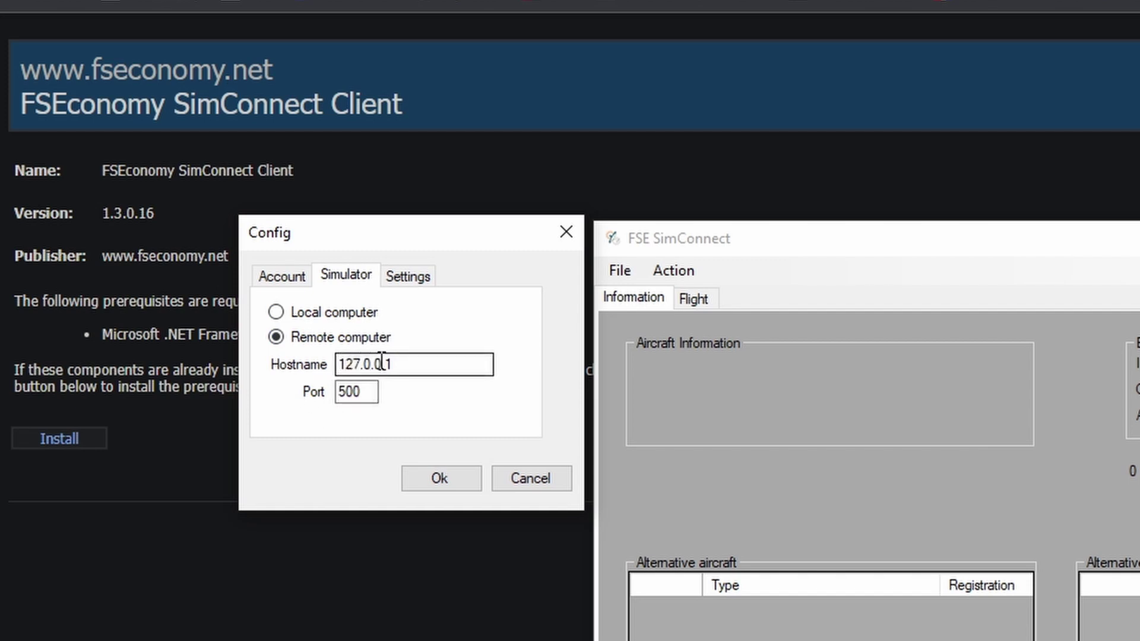
drag(399, 364, 325, 359)
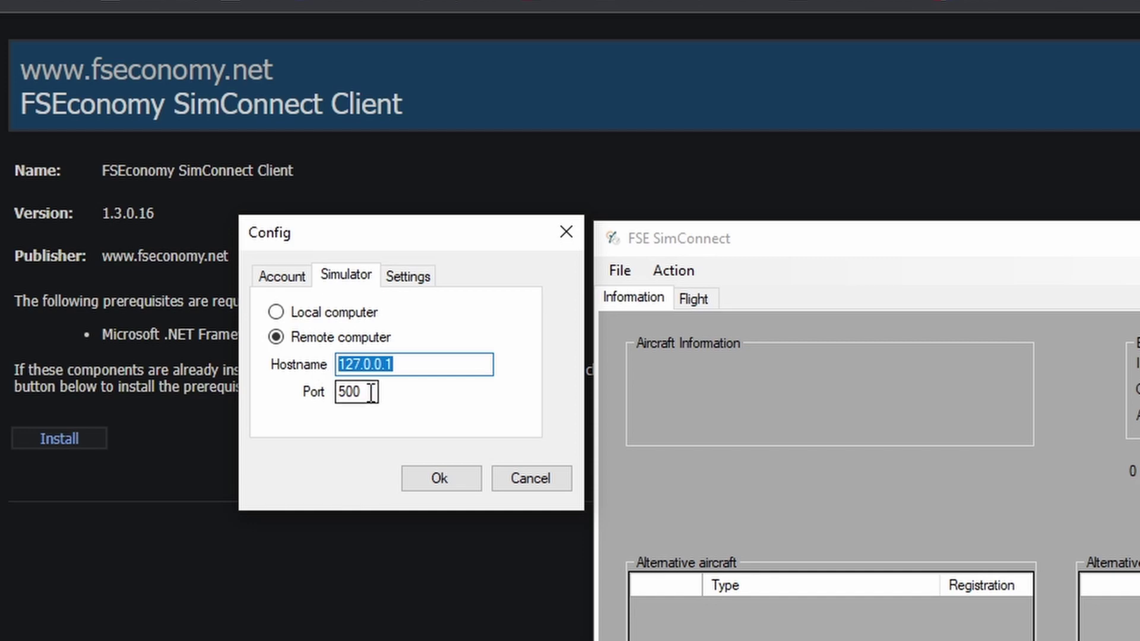
drag(373, 392, 330, 392)
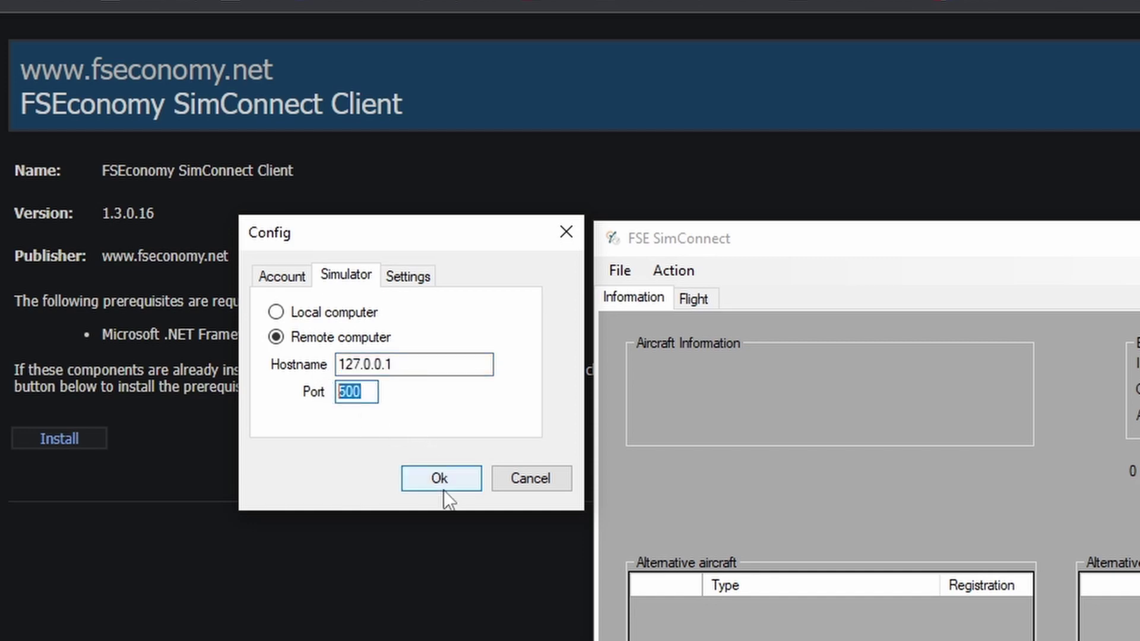
click(442, 482)
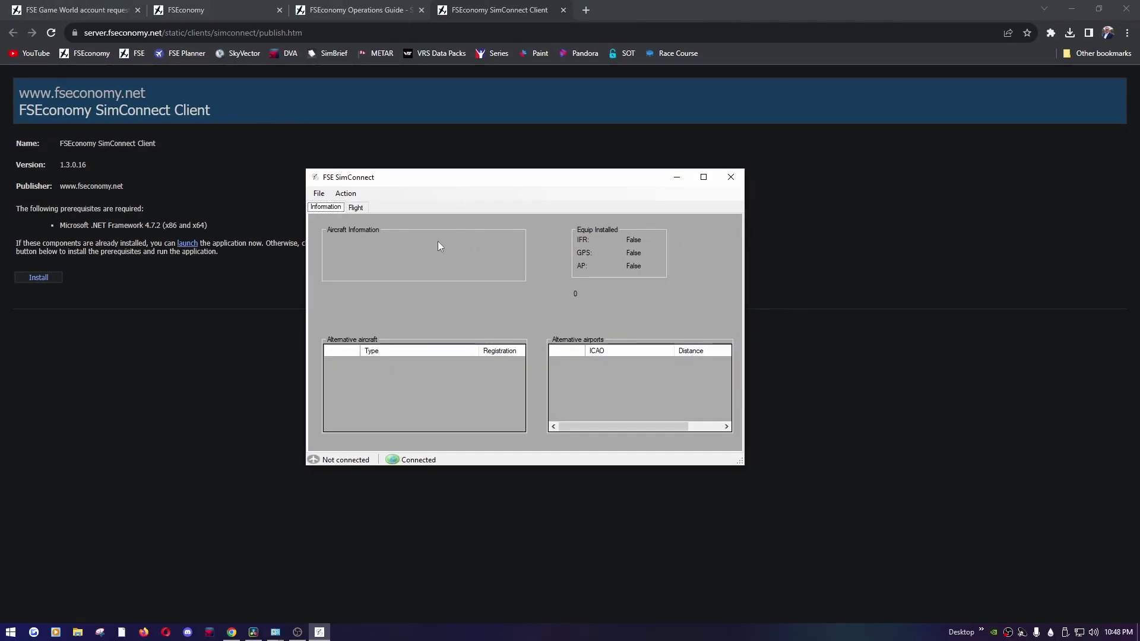
Close the FSE SimConnect client.
click(345, 193)
click(359, 206)
drag(492, 181, 472, 184)
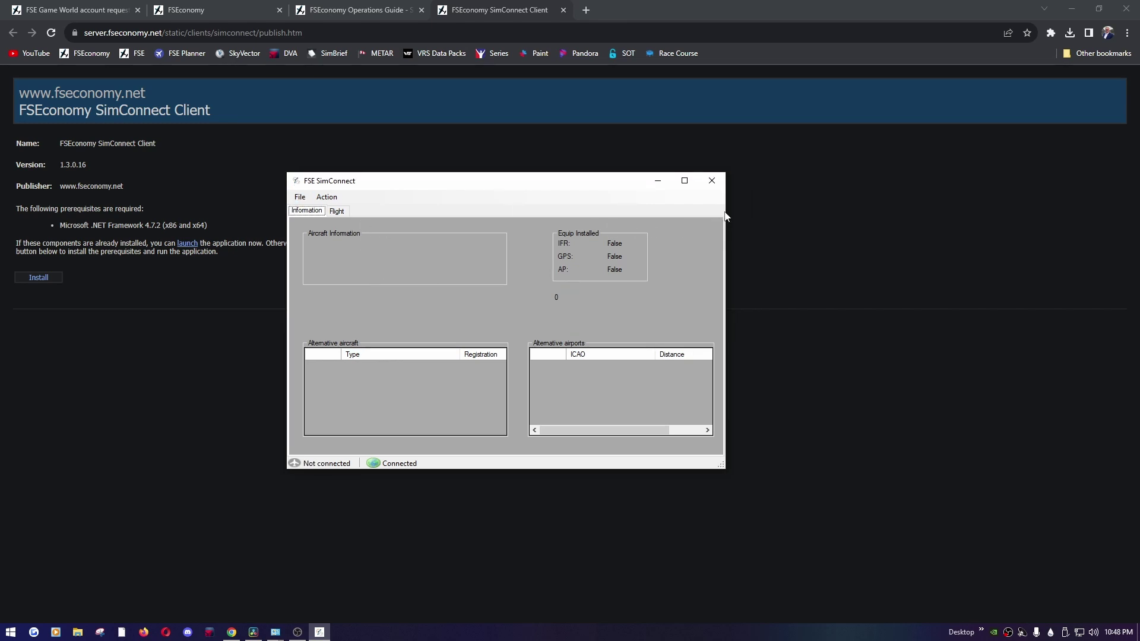
click(711, 182)
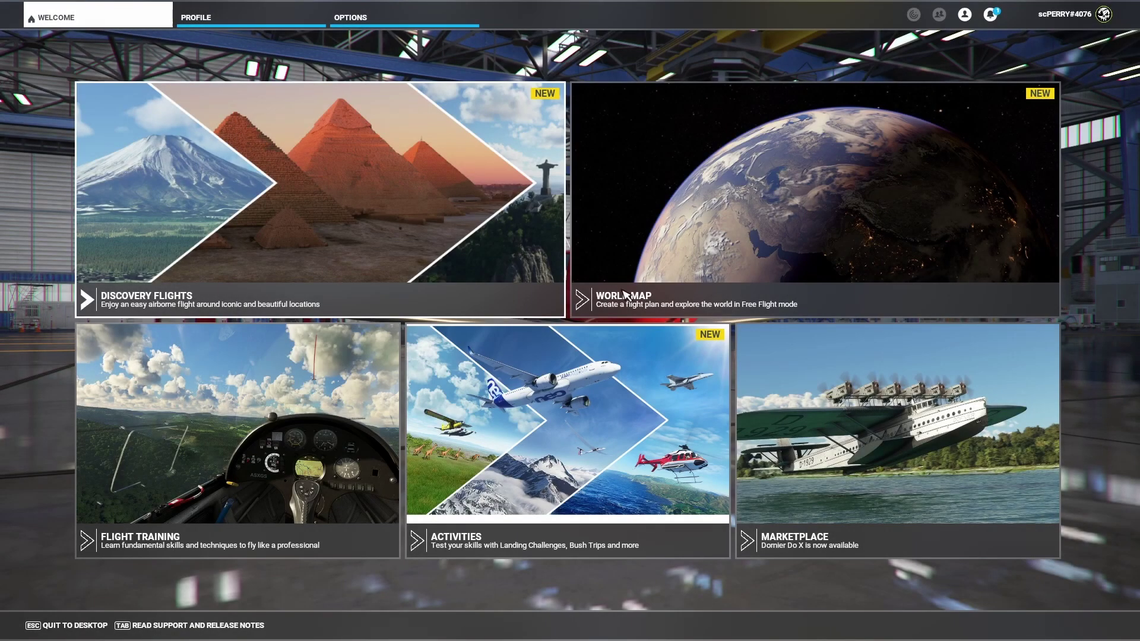
Open the World Map with the Cirrus SR22 and bring up the Start menu.
click(699, 266)
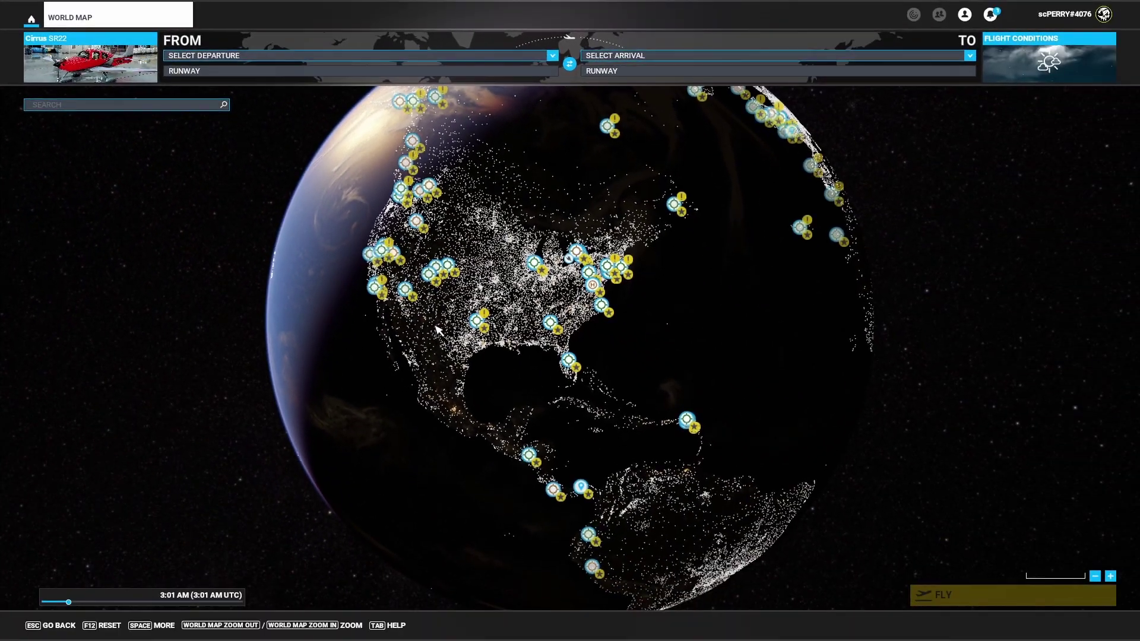
key(super)
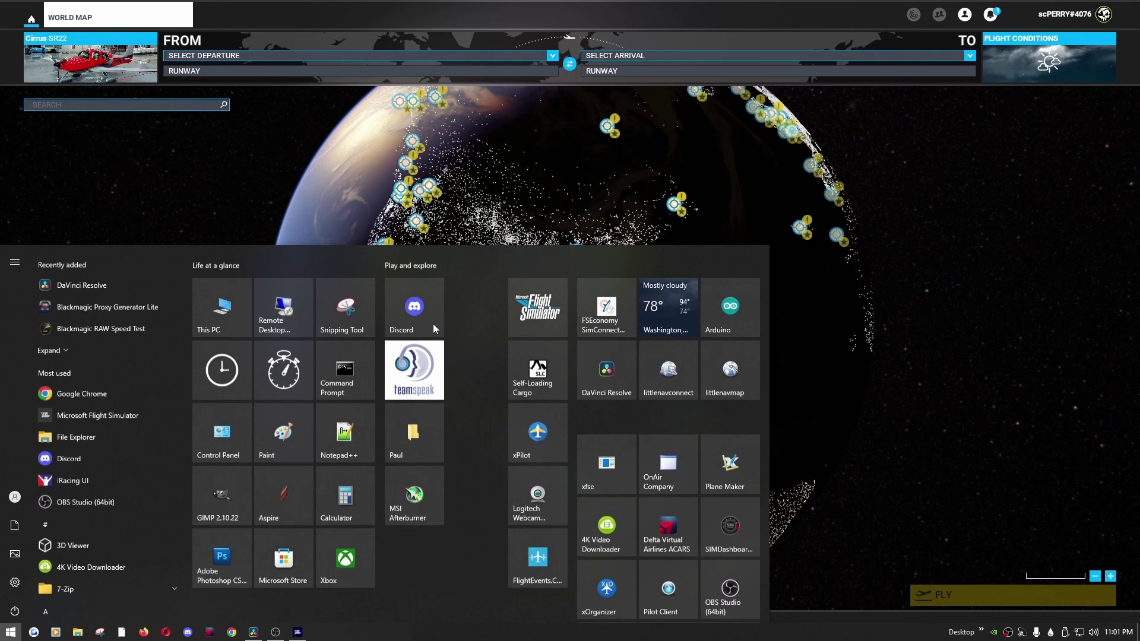
Launch FSEconomy SimConnect from the Start menu, allowing it past the security warning.
click(603, 303)
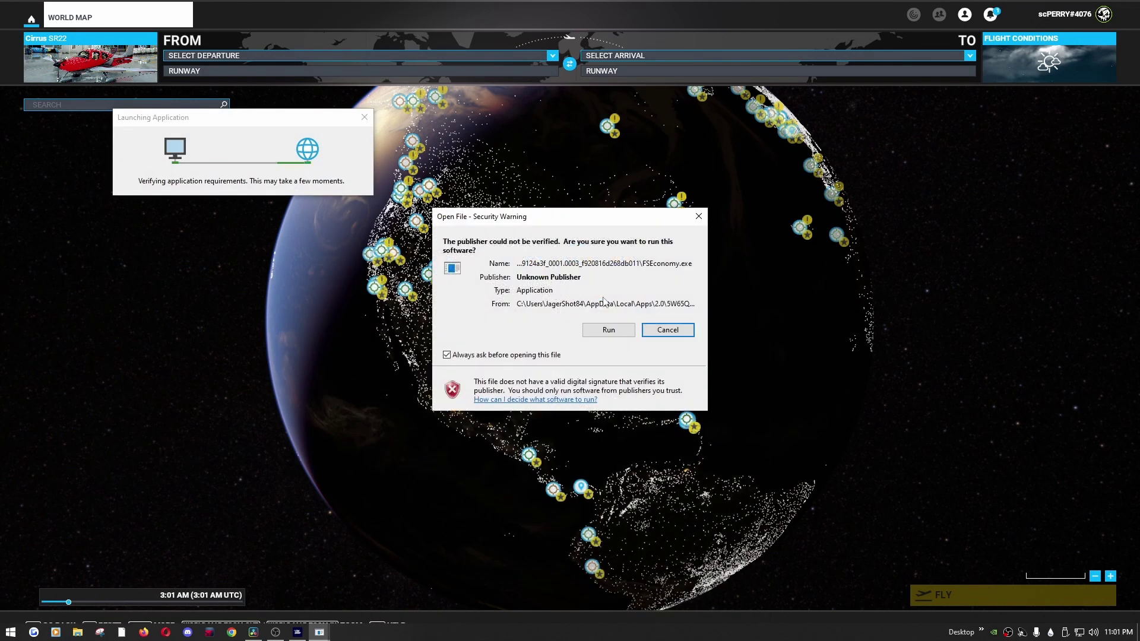
click(604, 330)
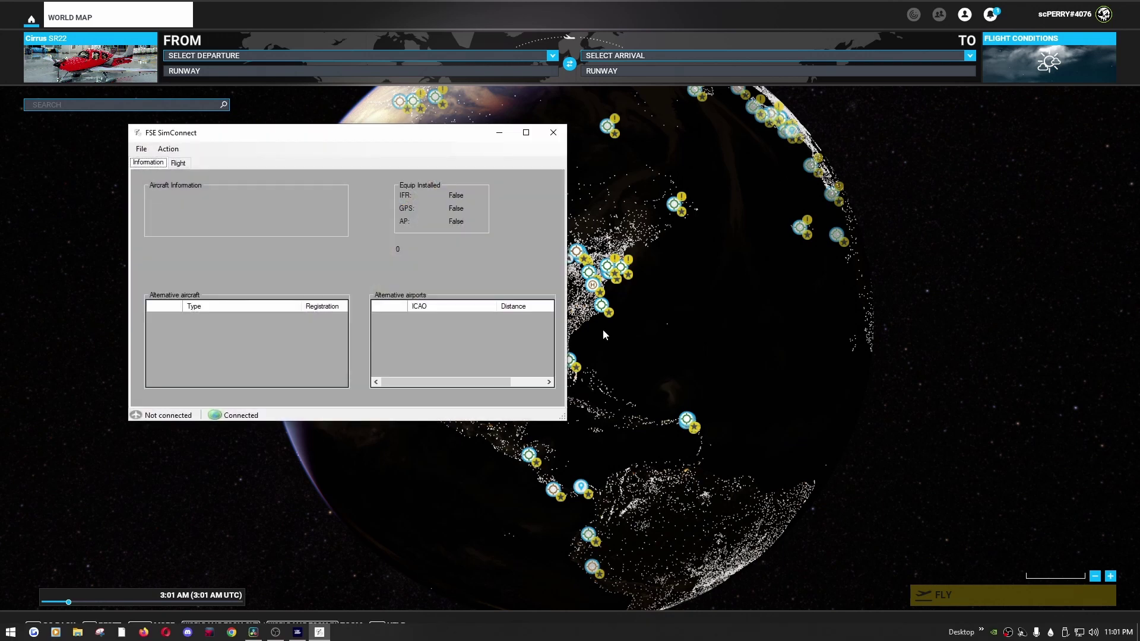